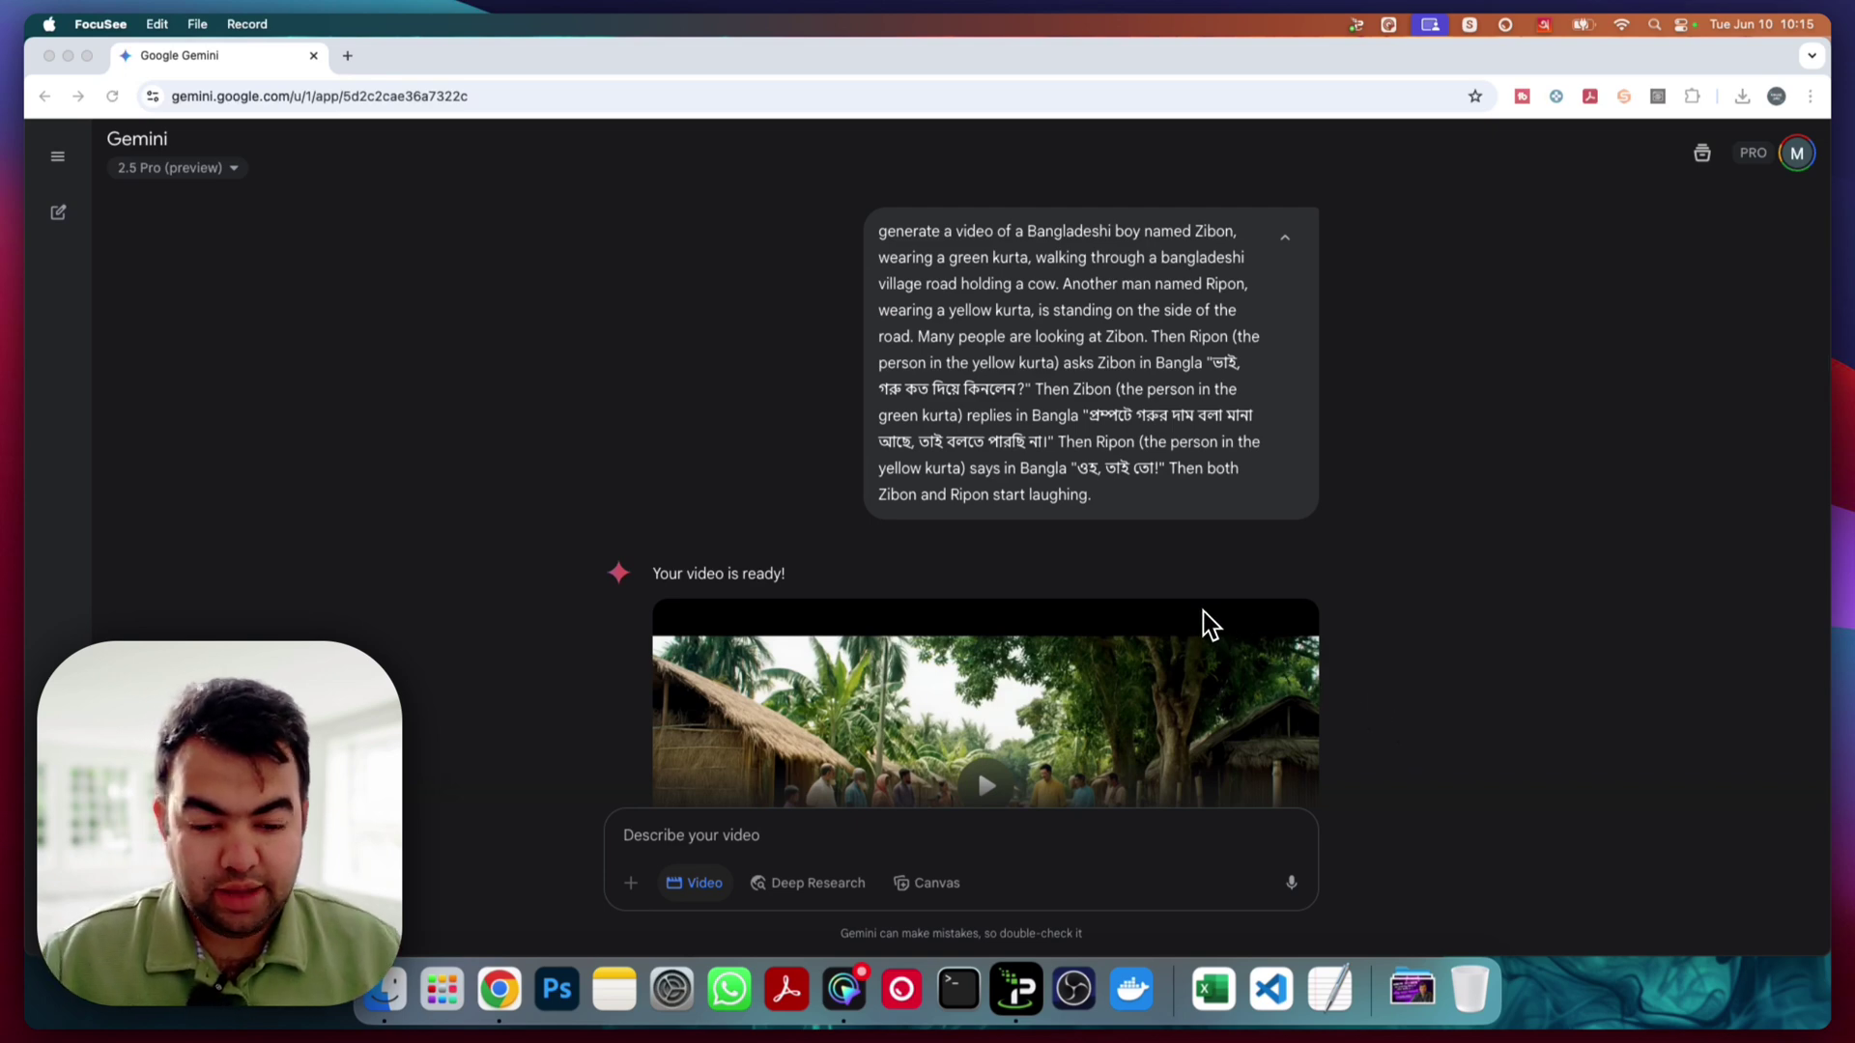
Play the generated village video and pause it at 0:03.
scroll(1167, 460, down, 7)
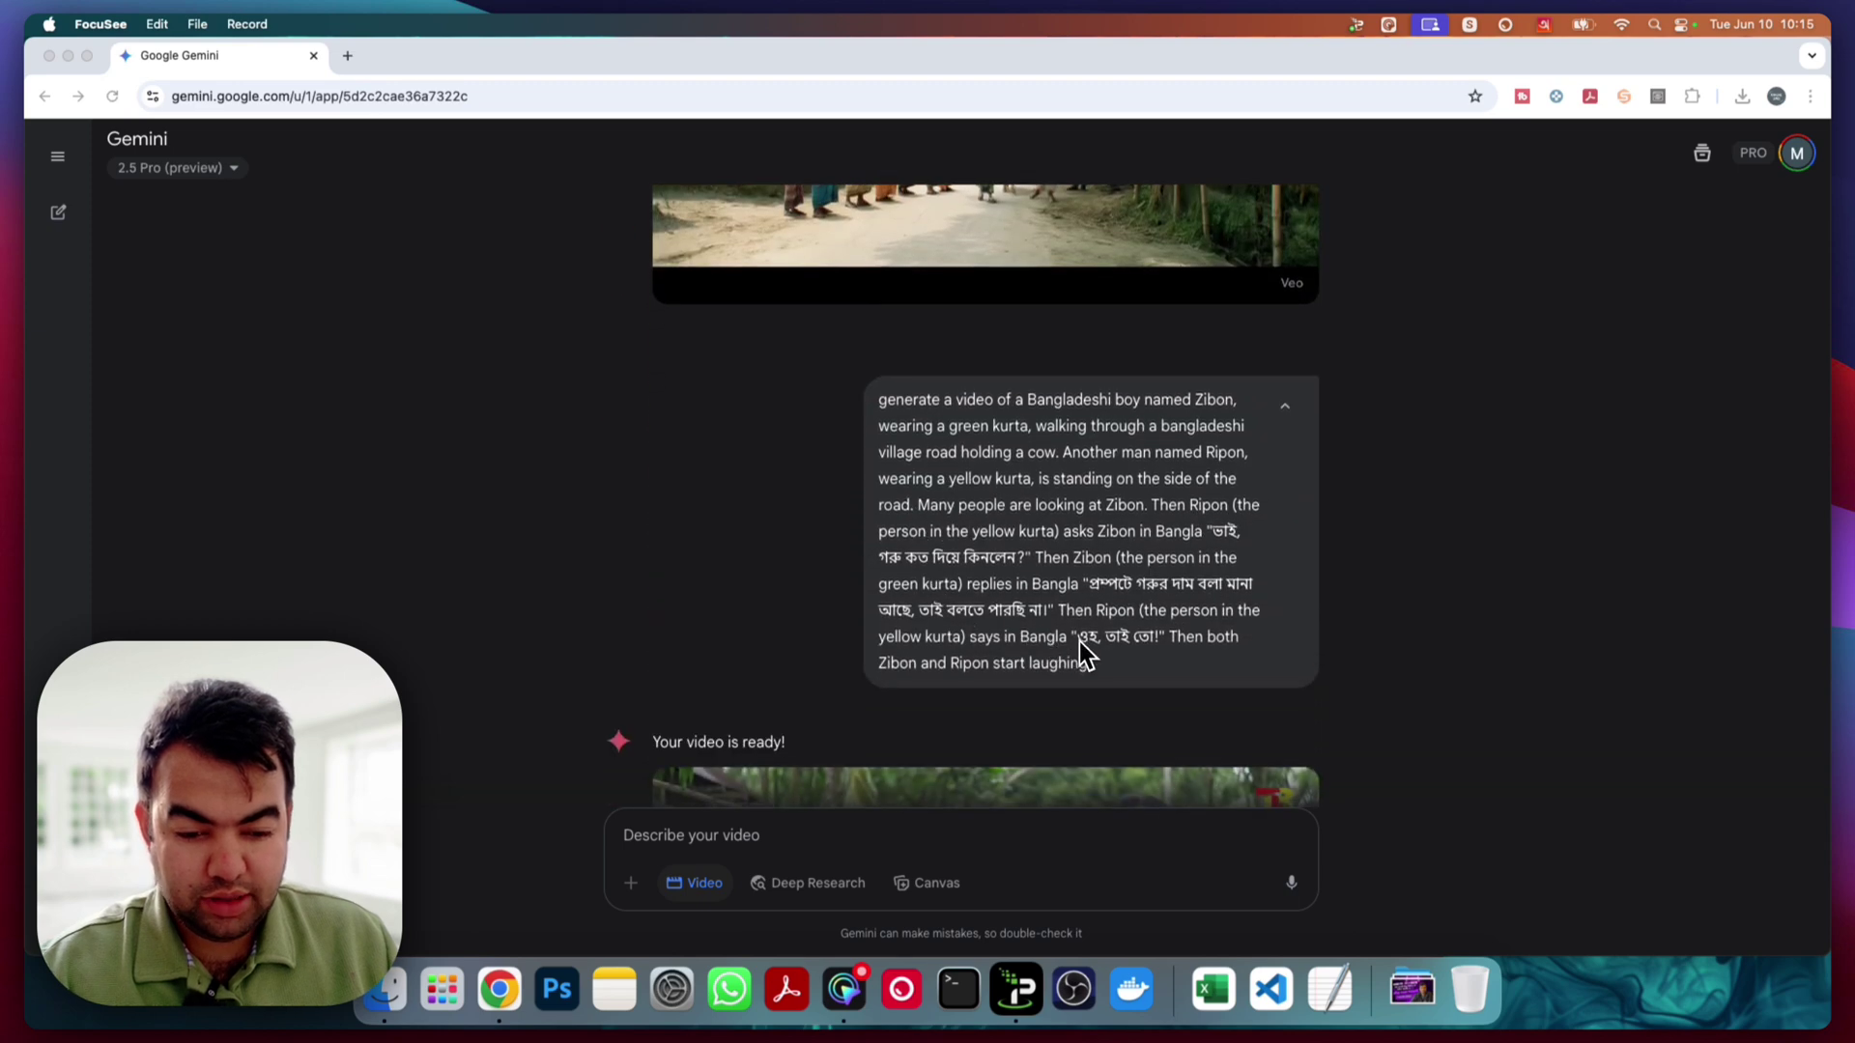
scroll(1086, 653, down, 1)
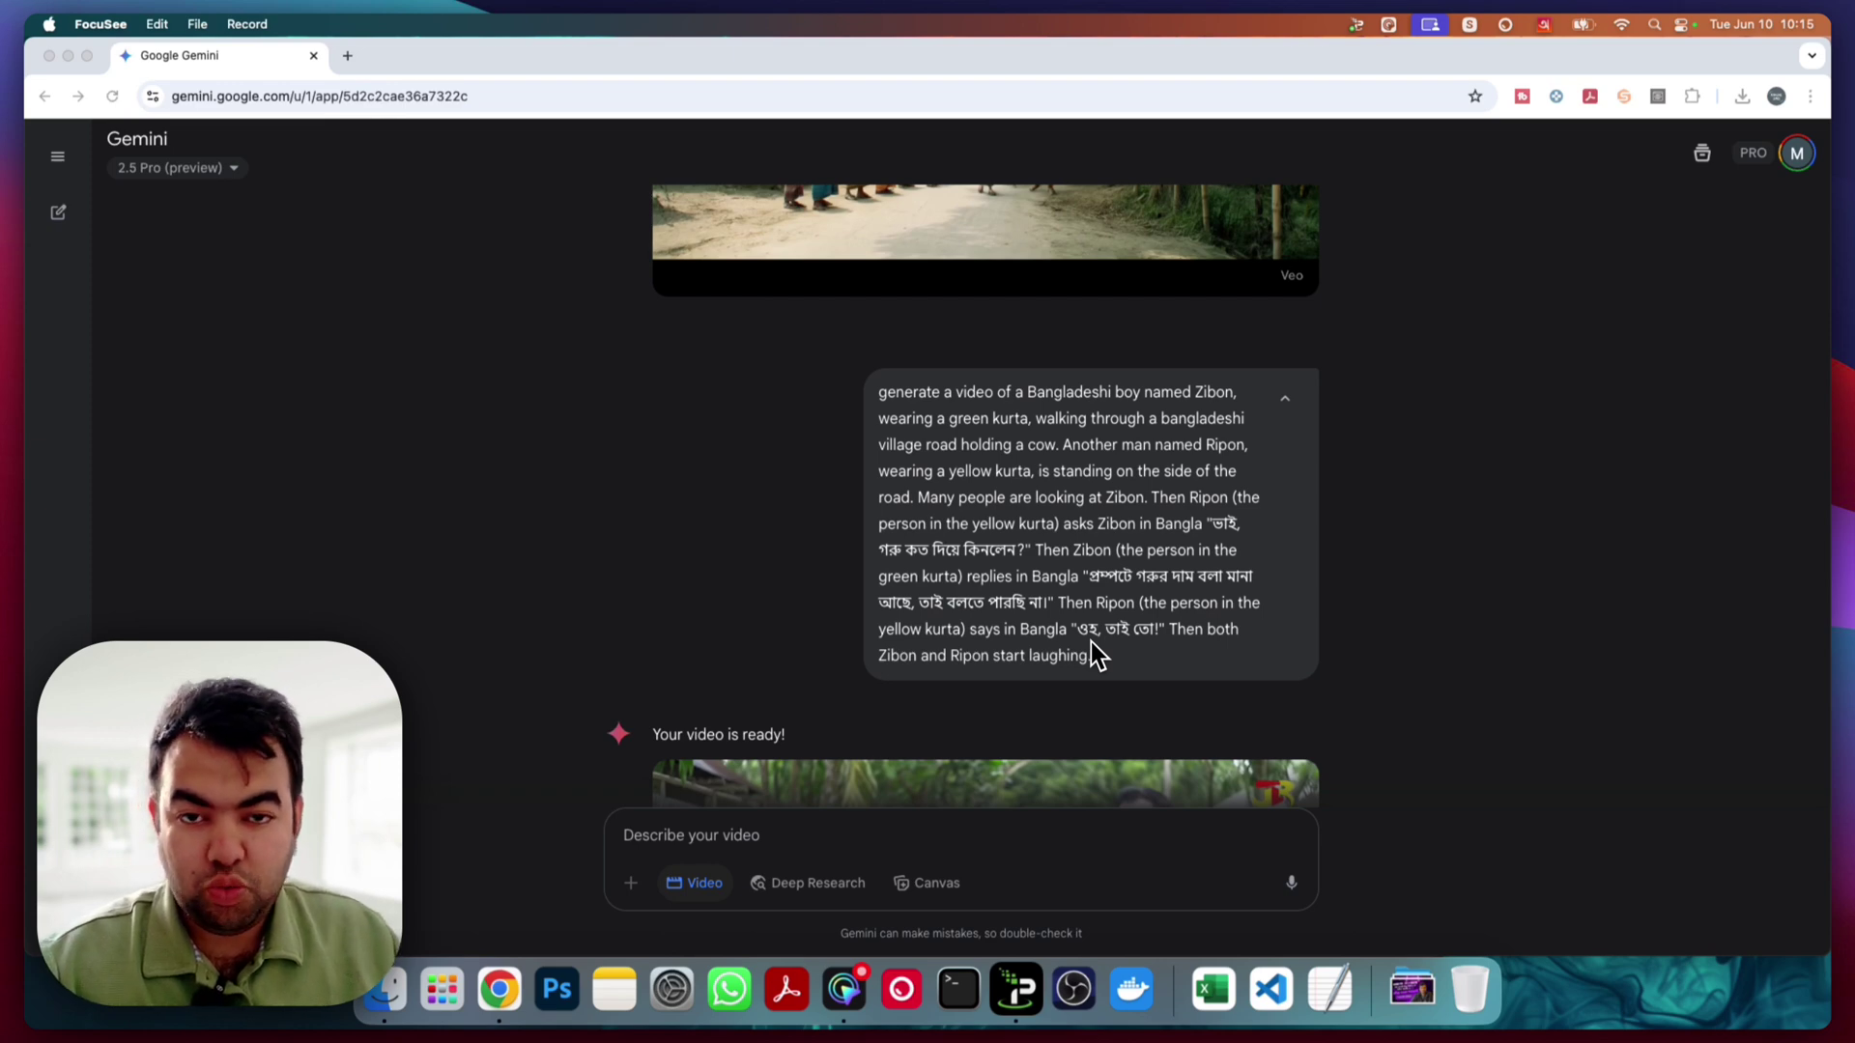
scroll(1198, 623, down, 5)
scroll(1284, 639, up, 3)
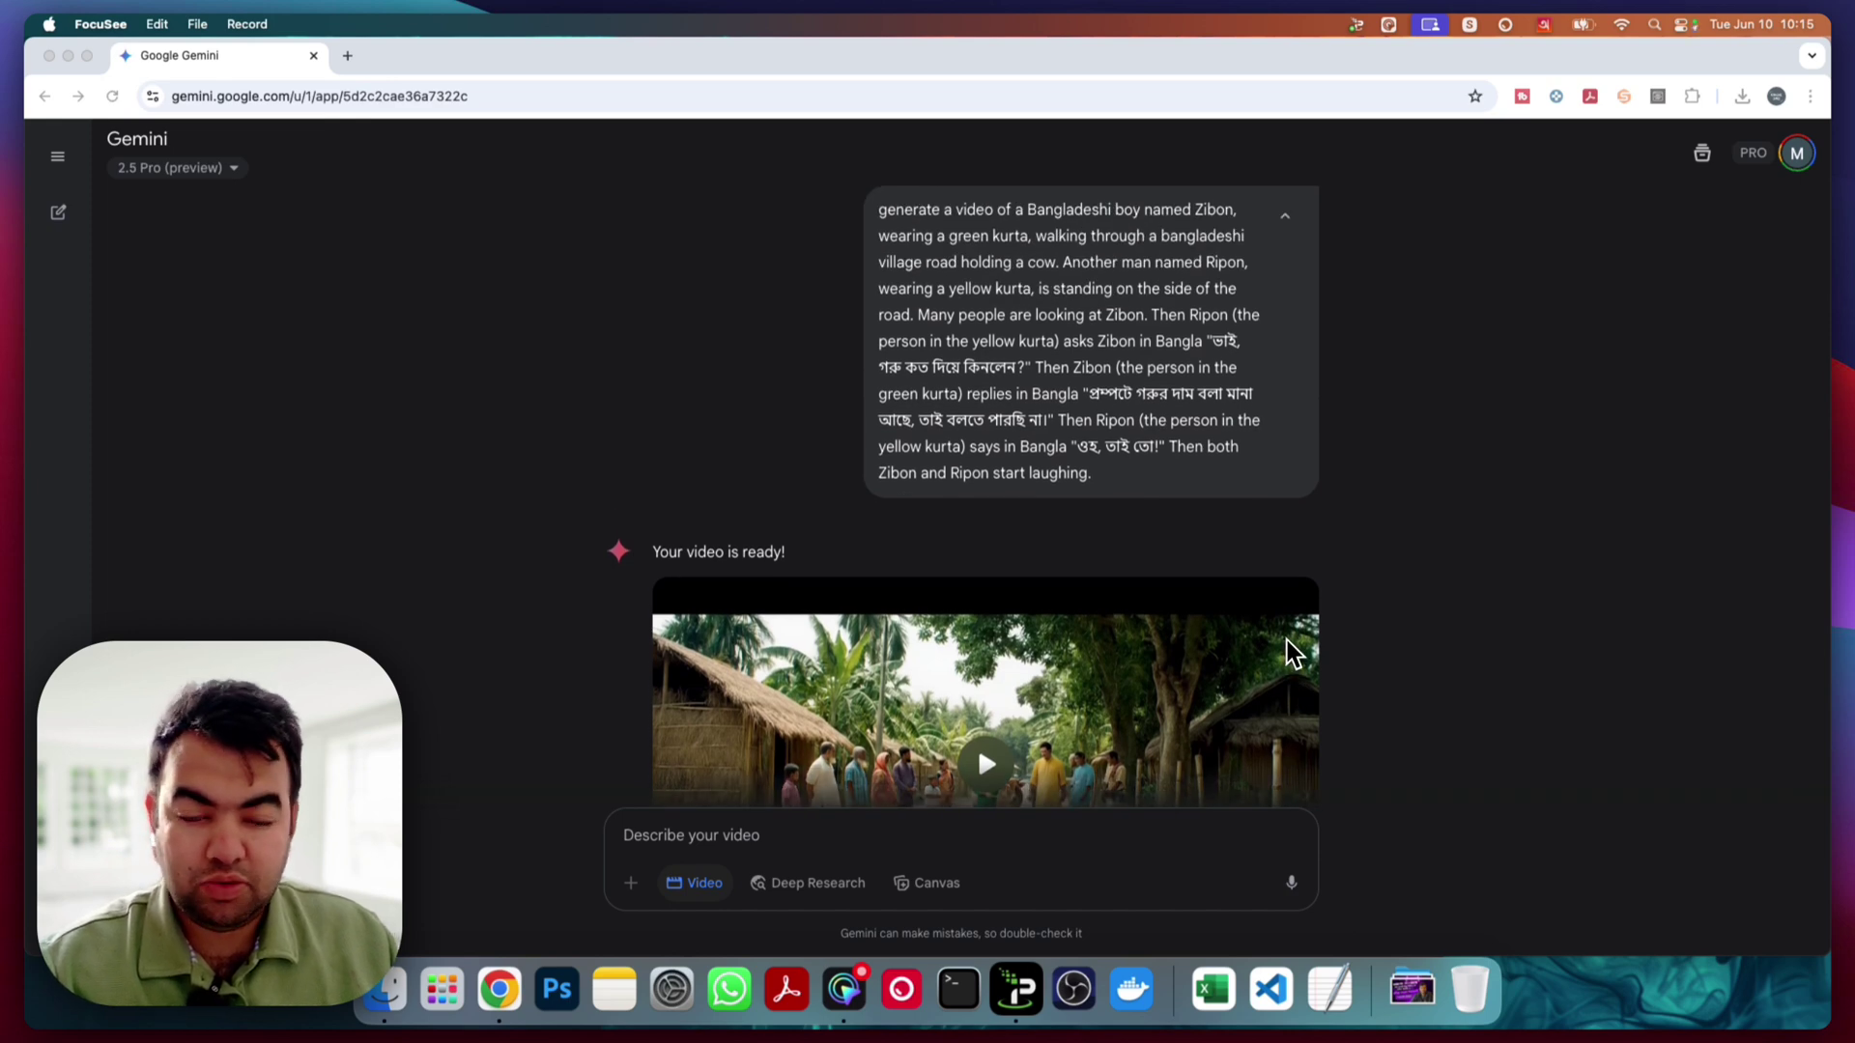
scroll(1286, 640, down, 10)
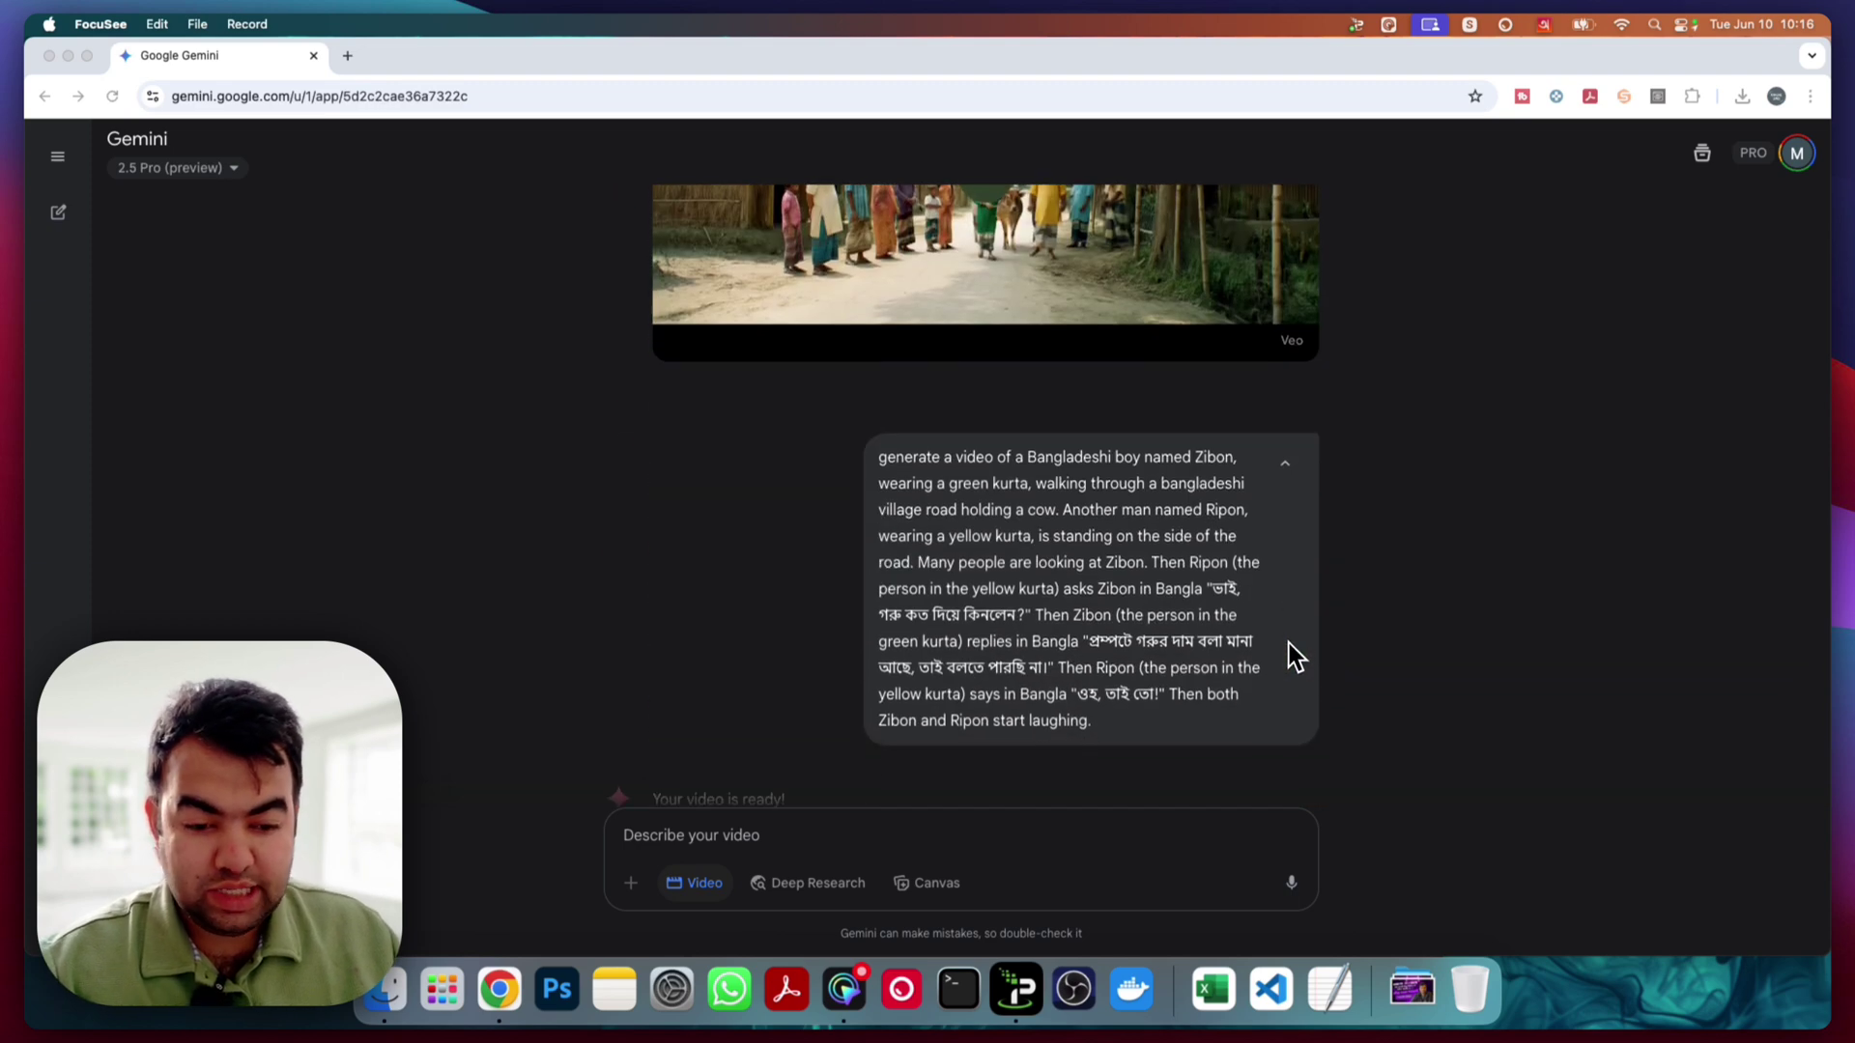
scroll(1275, 644, up, 4)
click(986, 434)
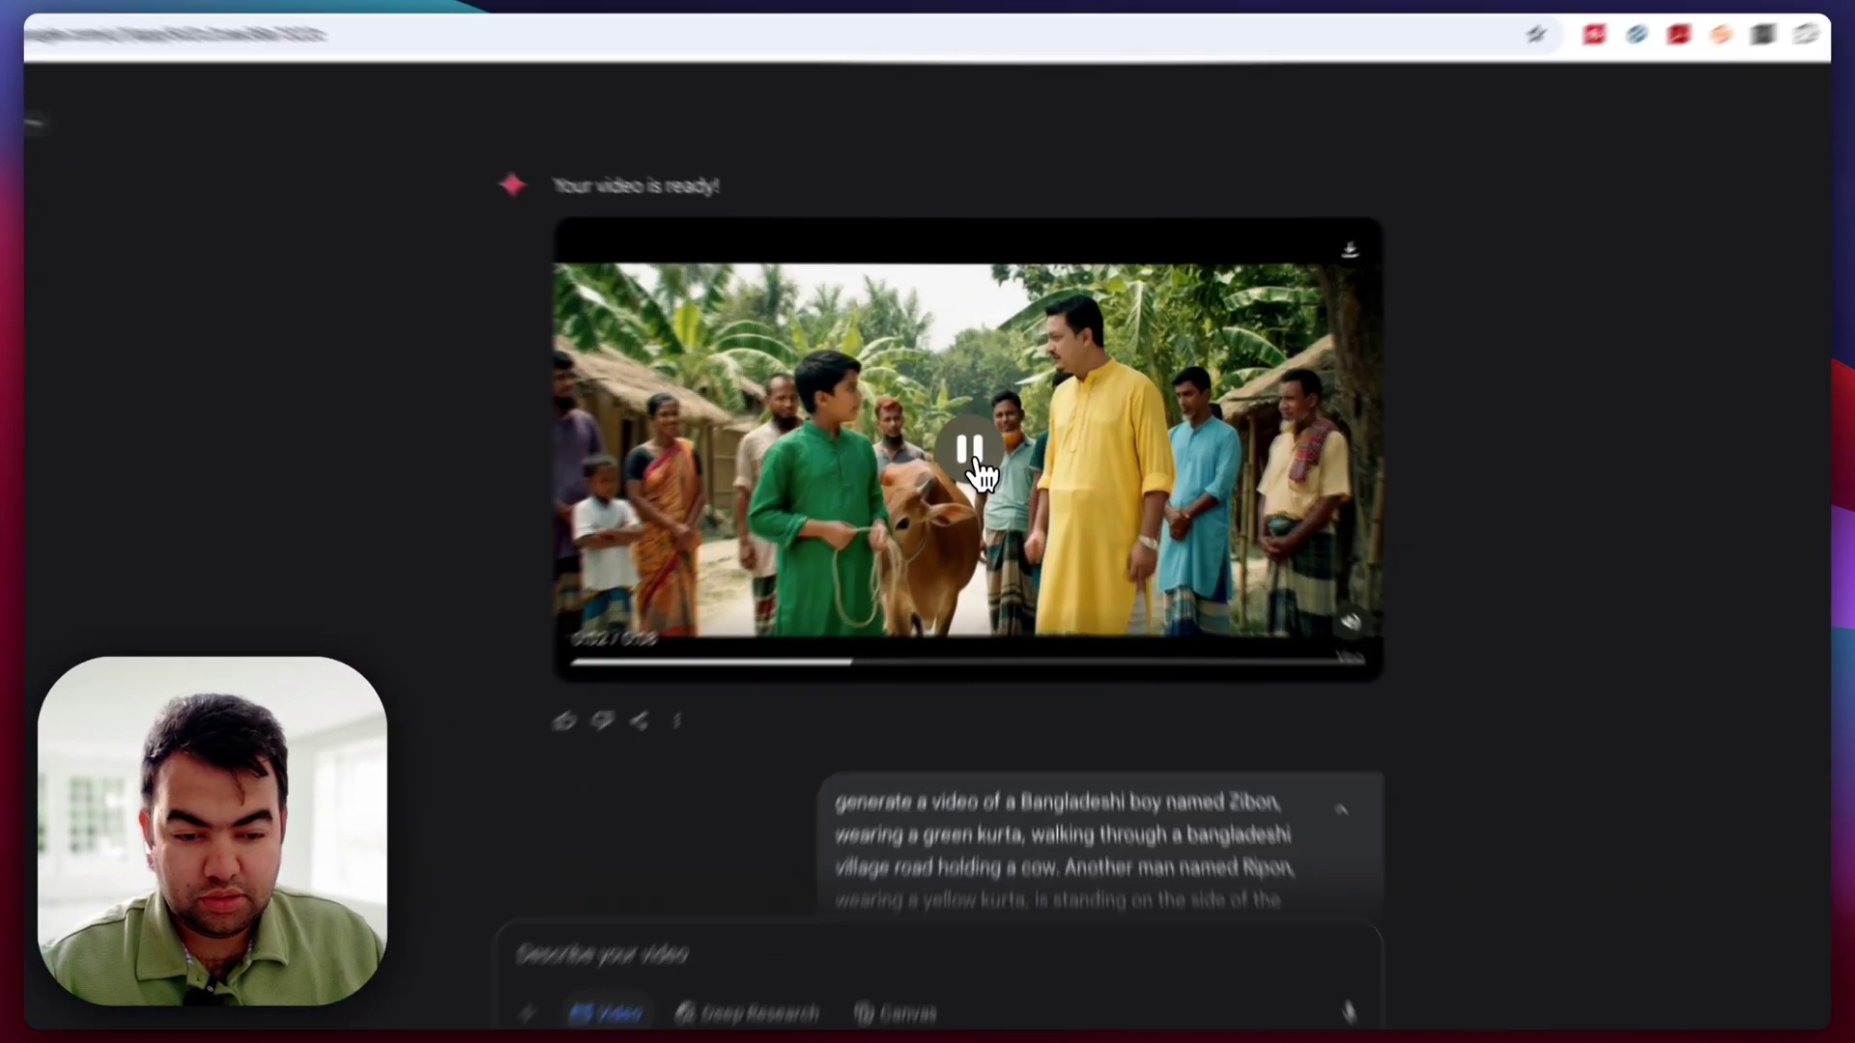
click(990, 447)
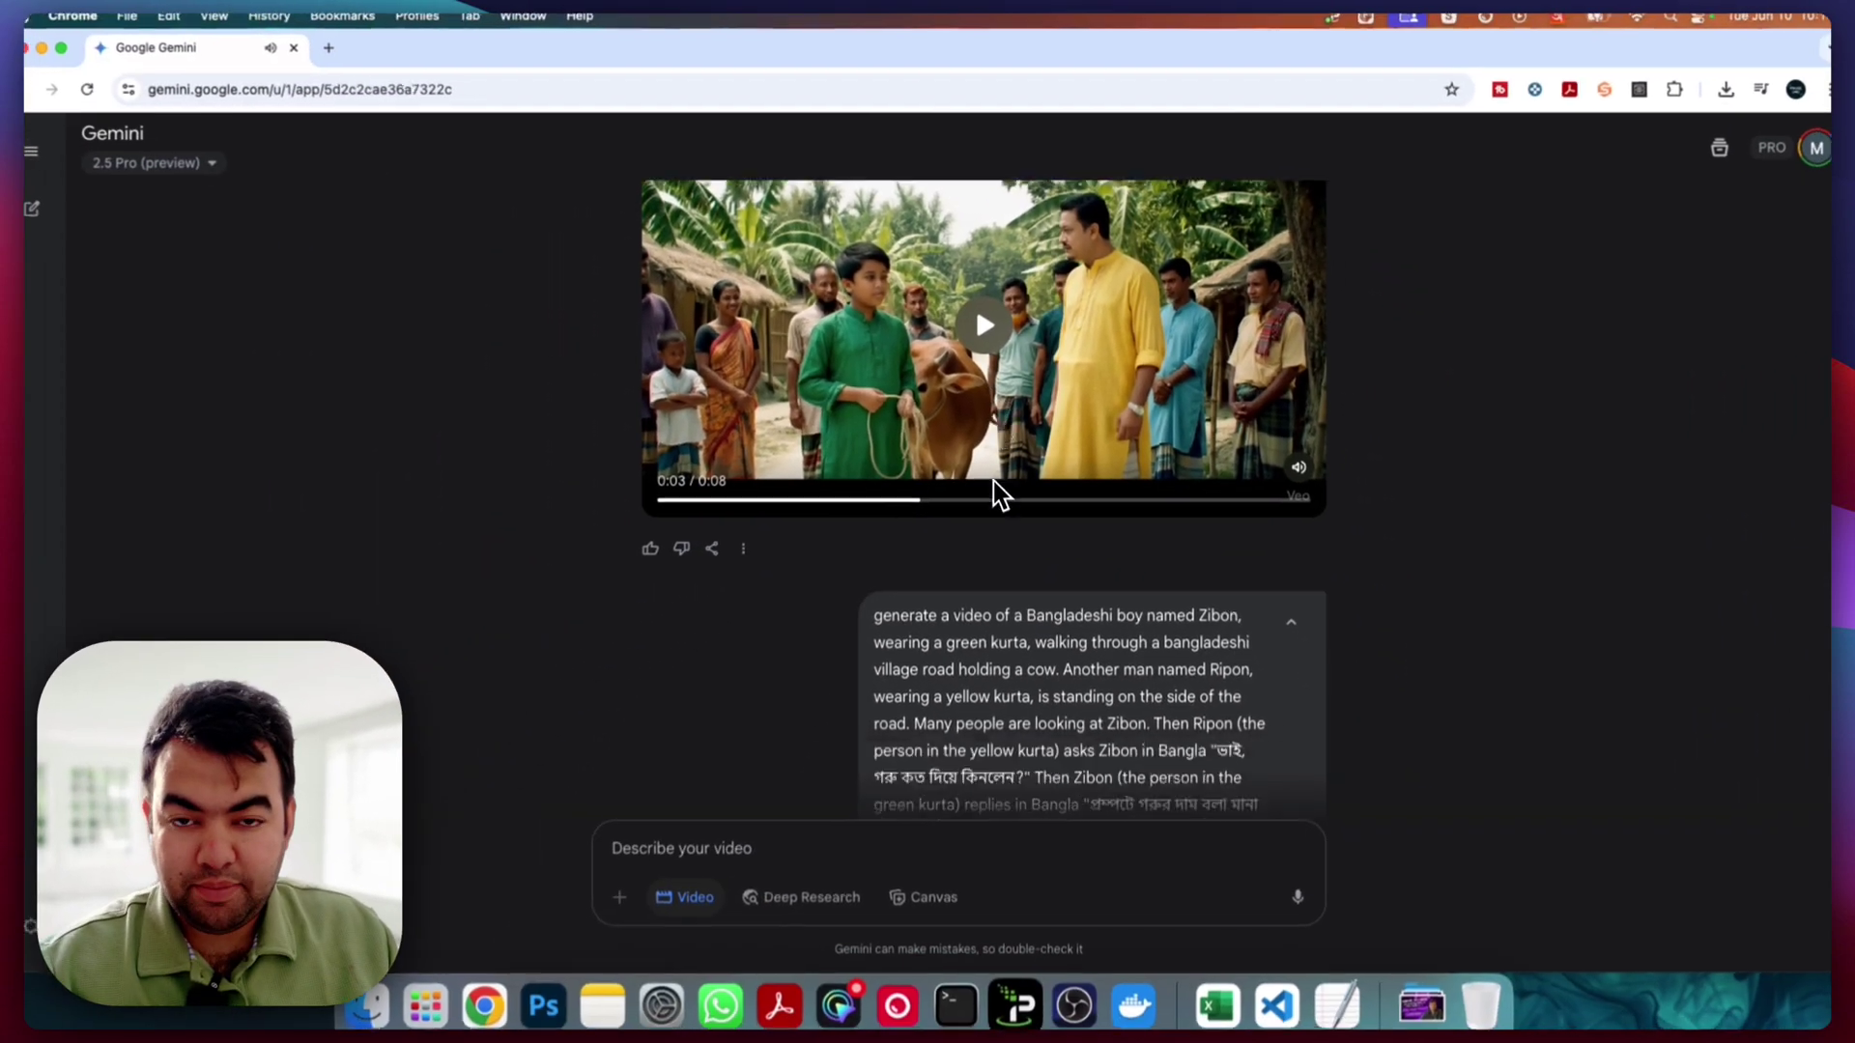
Play the second generated cow clip further down, then pause it.
scroll(1000, 494, down, 10)
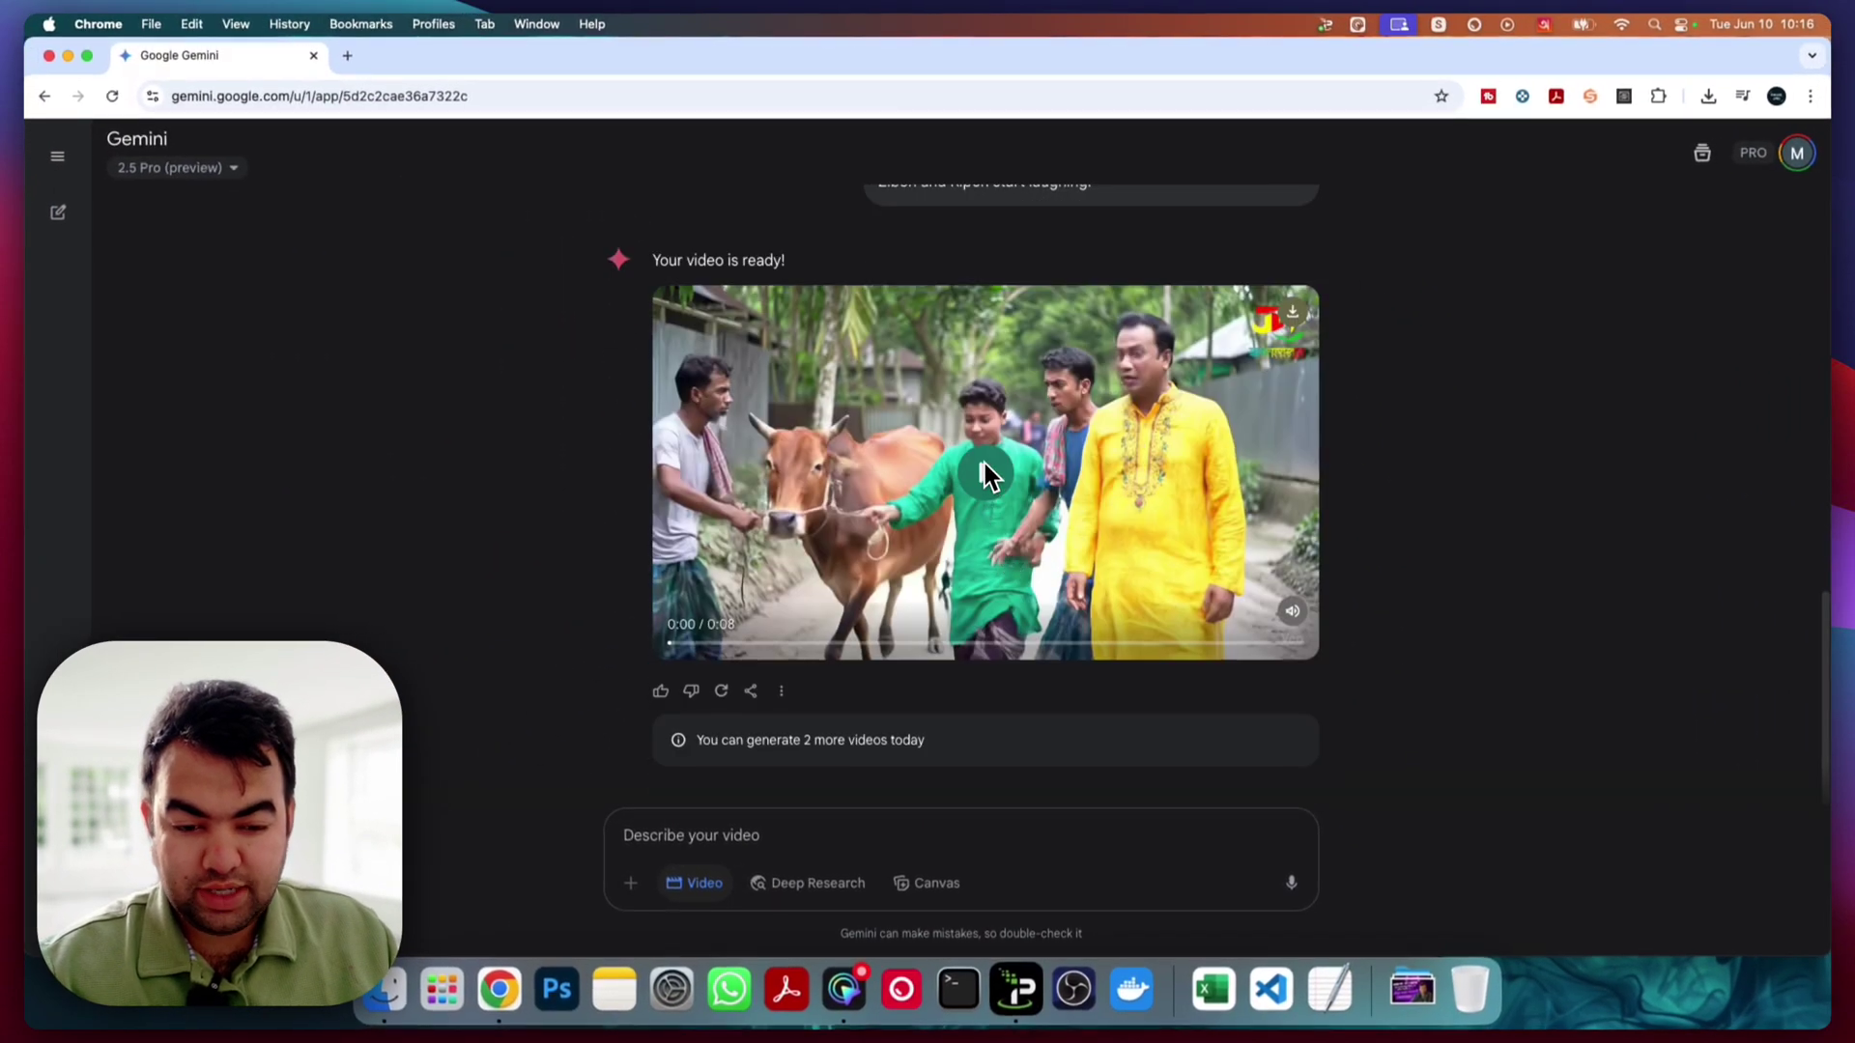
scroll(984, 464, up, 6)
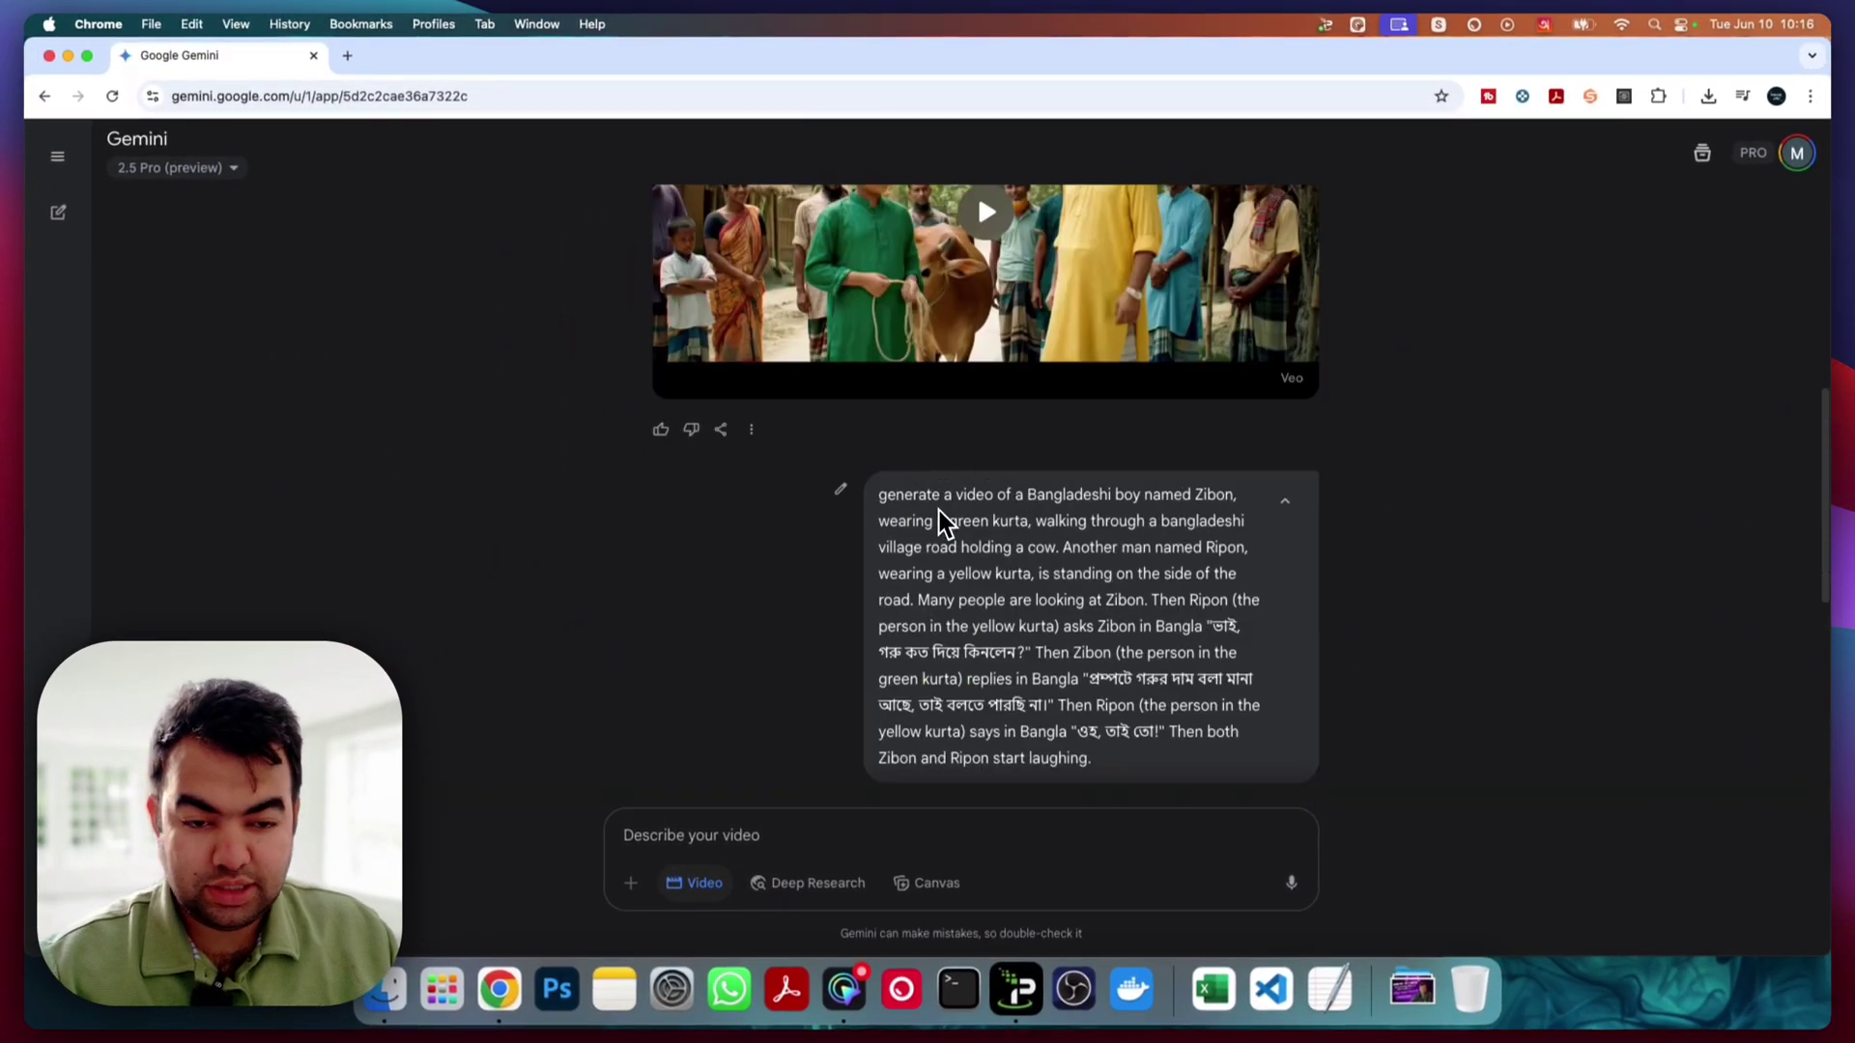
scroll(939, 522, down, 5)
click(986, 562)
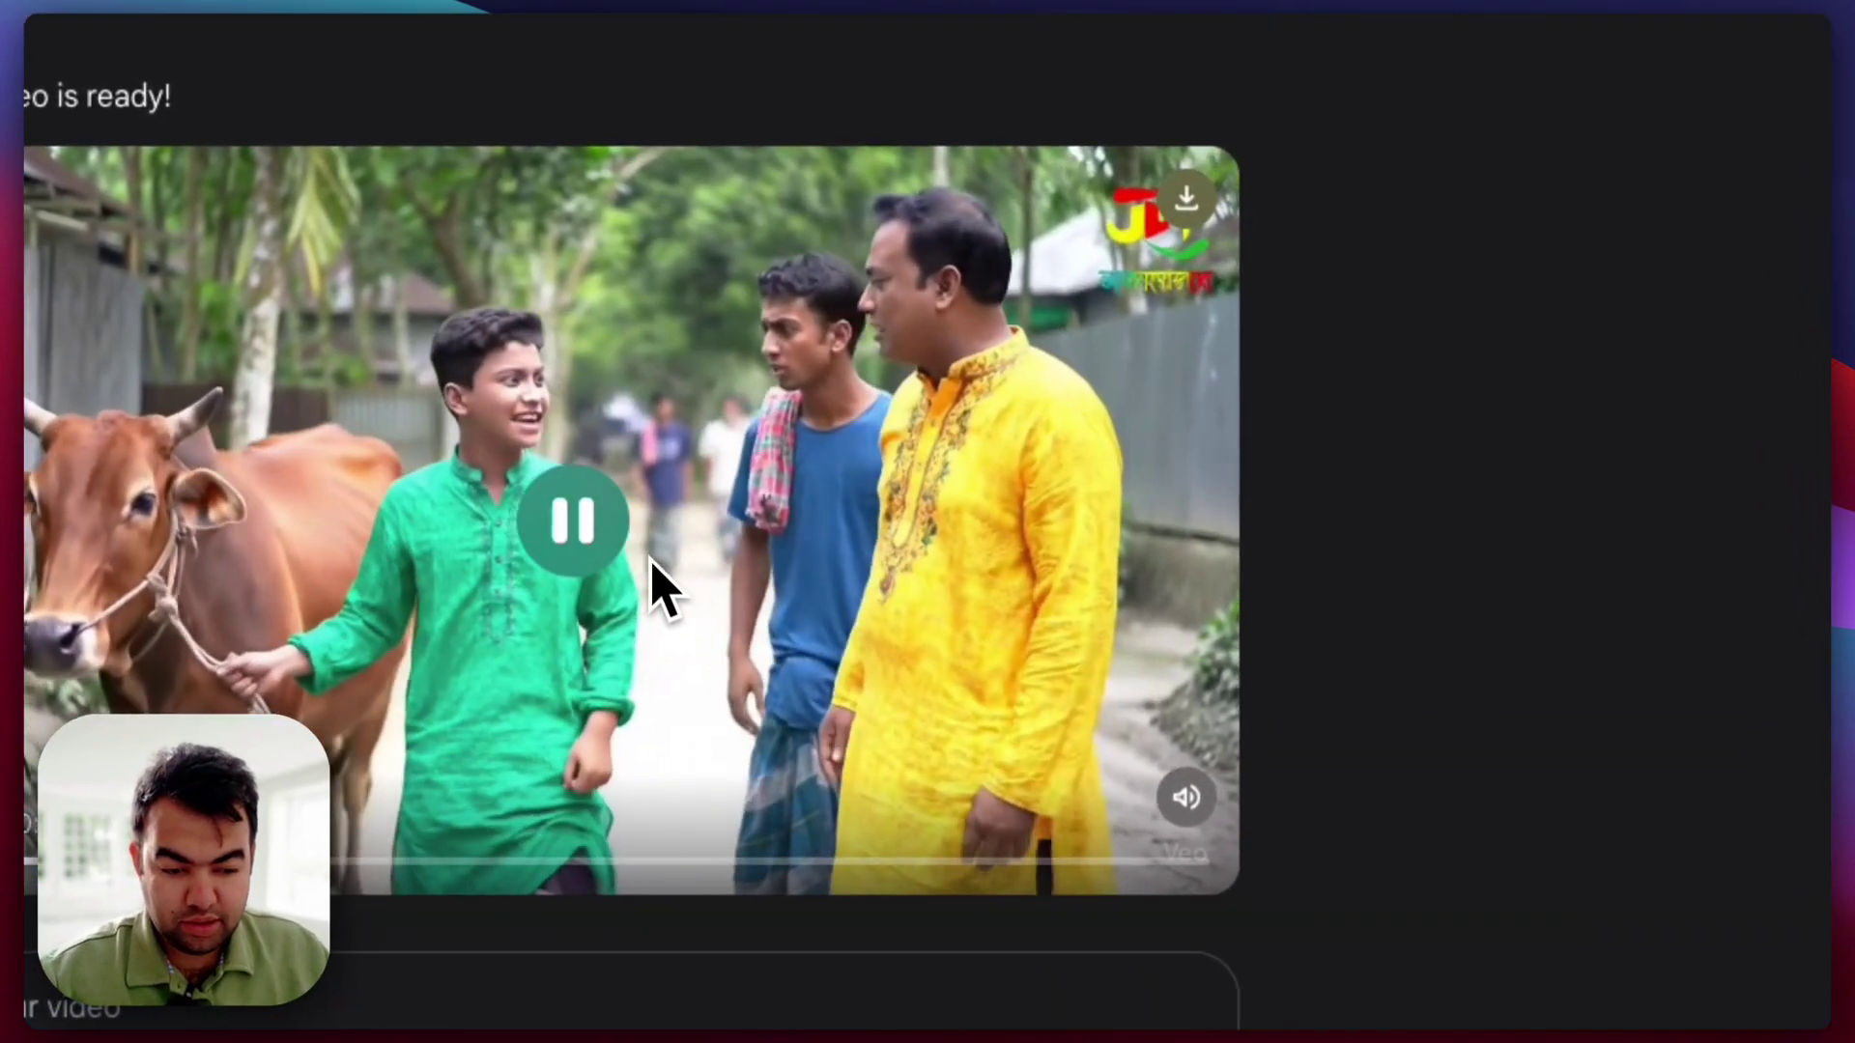
click(585, 560)
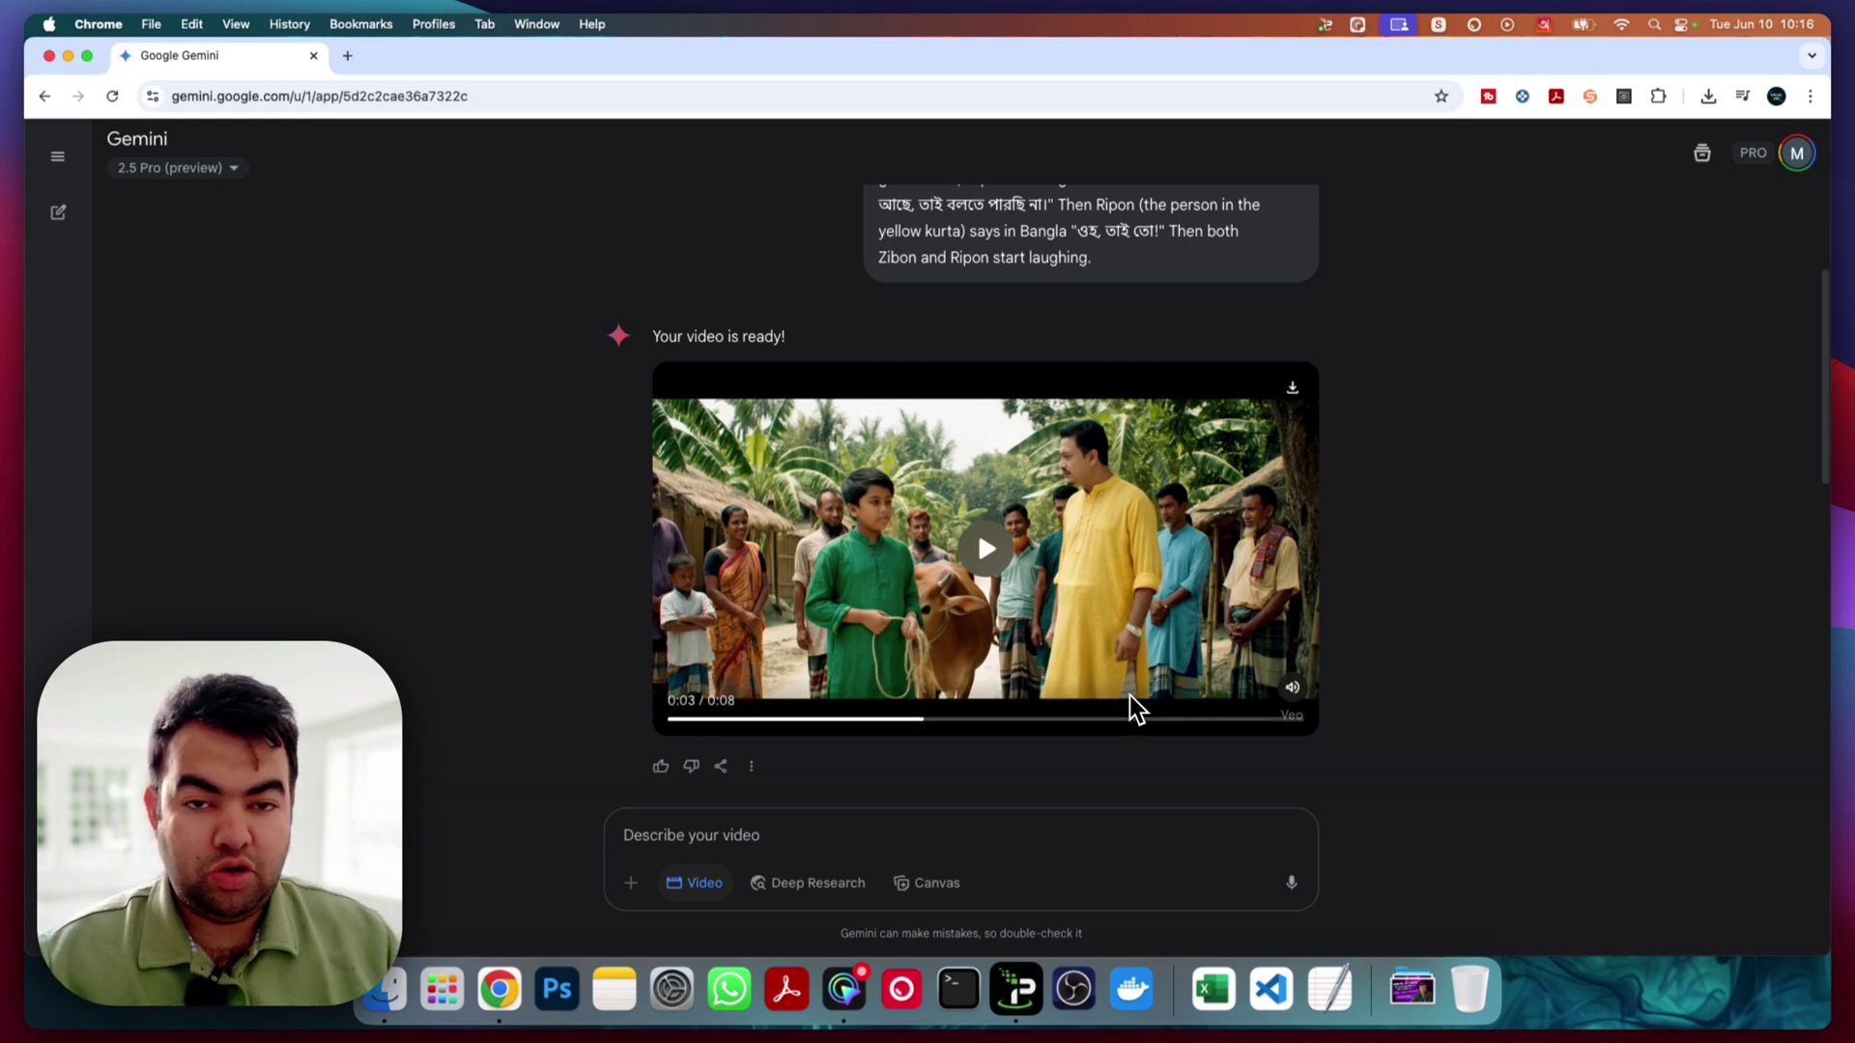
Toggle the Video mode off and on to confirm Veo 3, then disconnect IPVanish VPN.
scroll(1188, 725, down, 4)
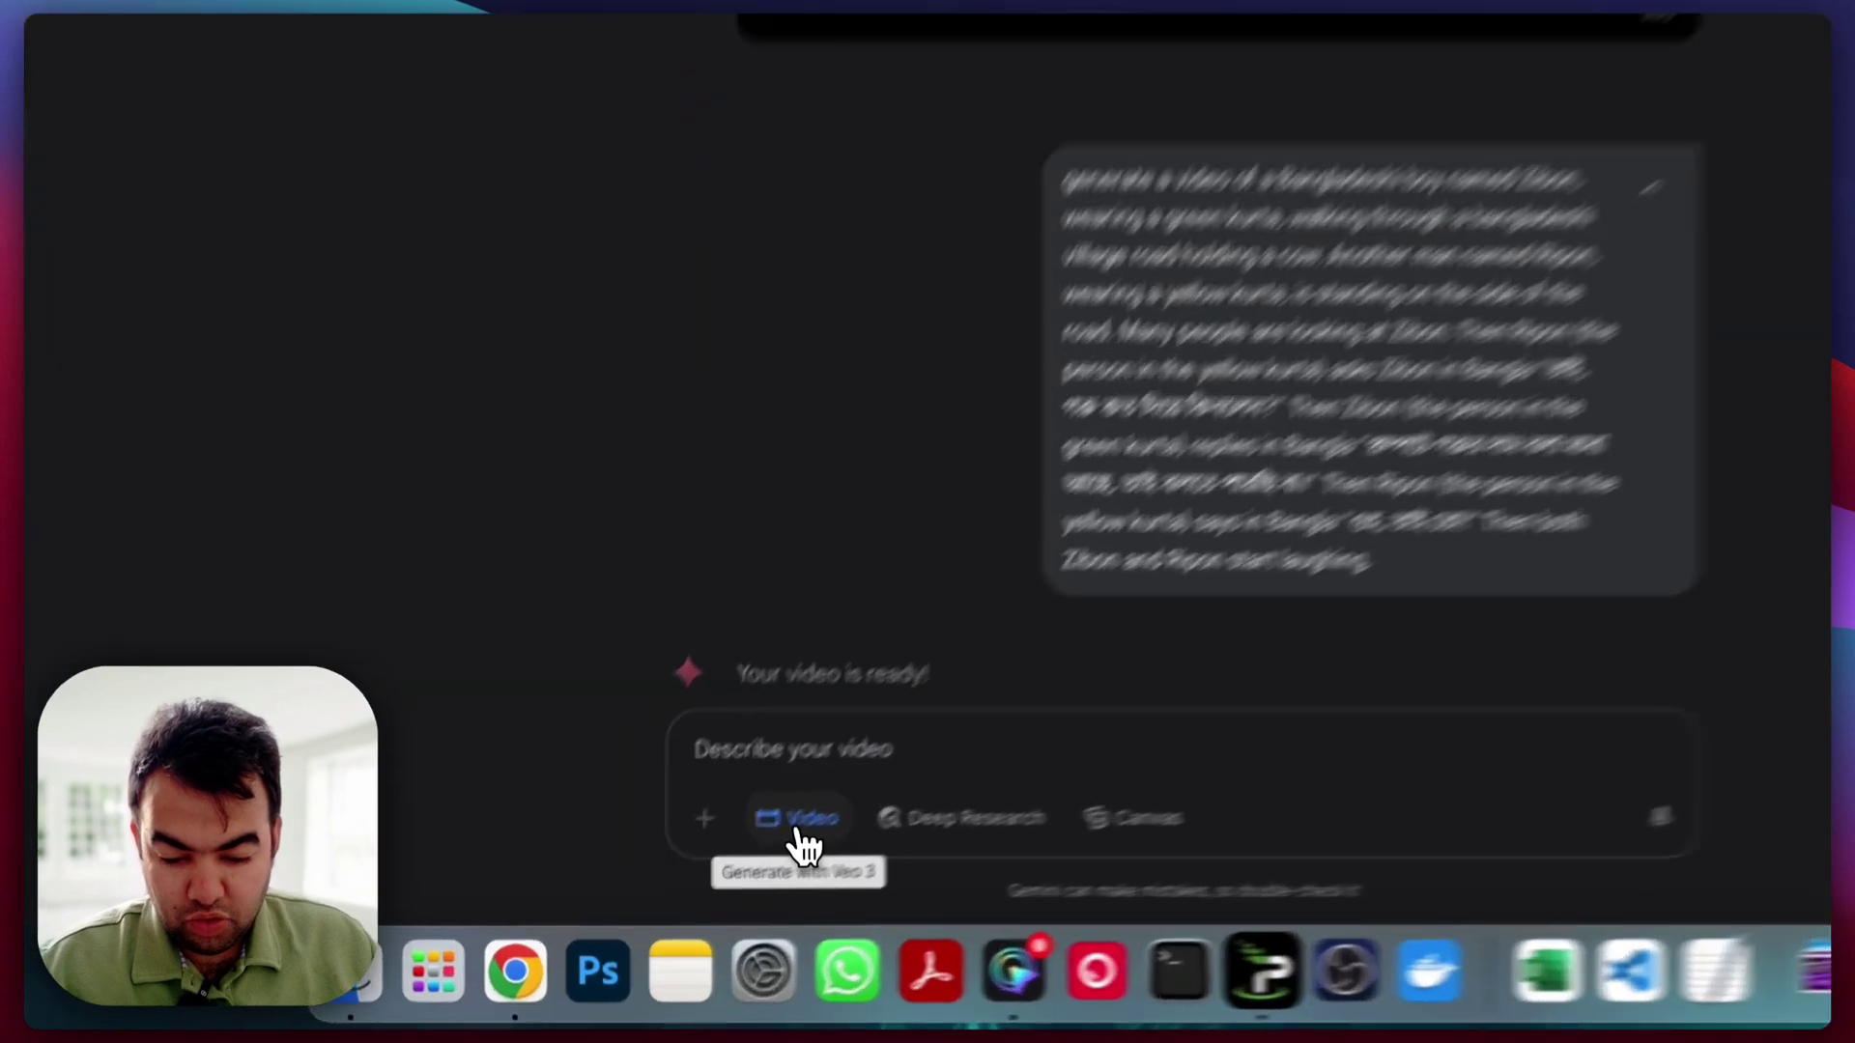
click(699, 884)
click(699, 885)
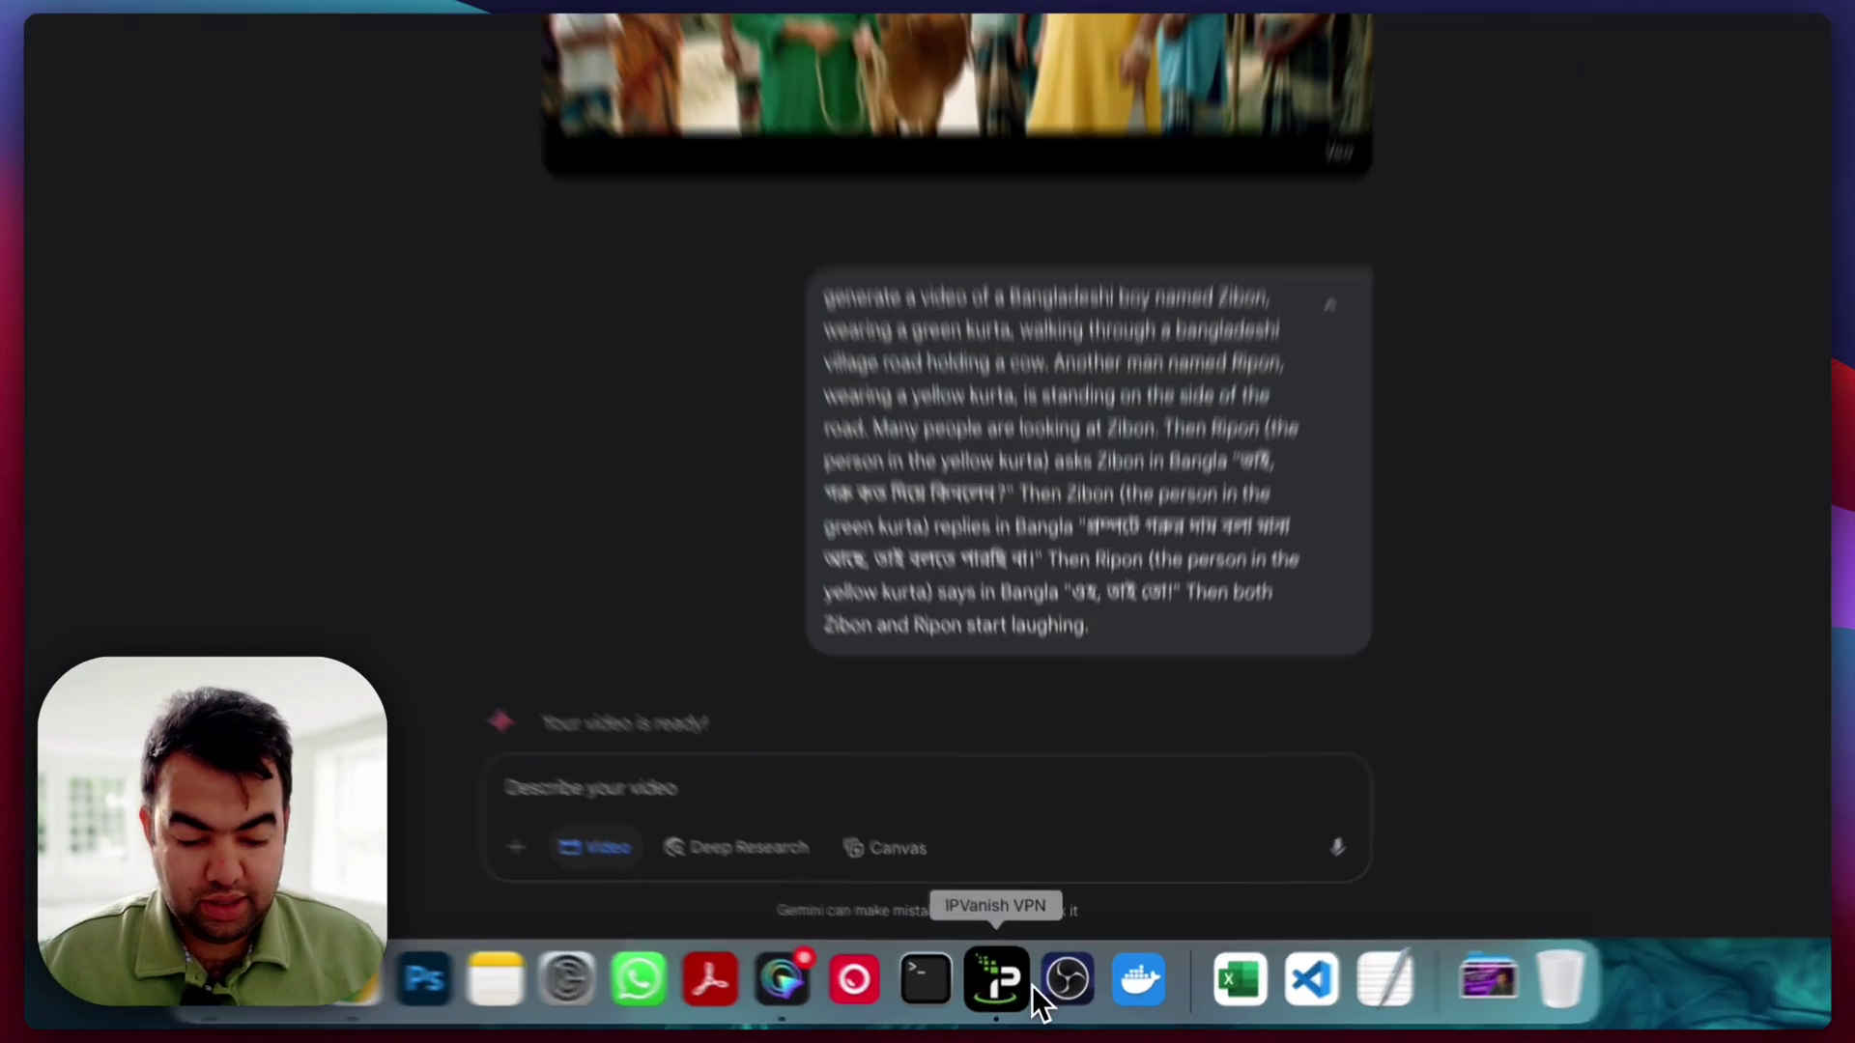
click(1017, 995)
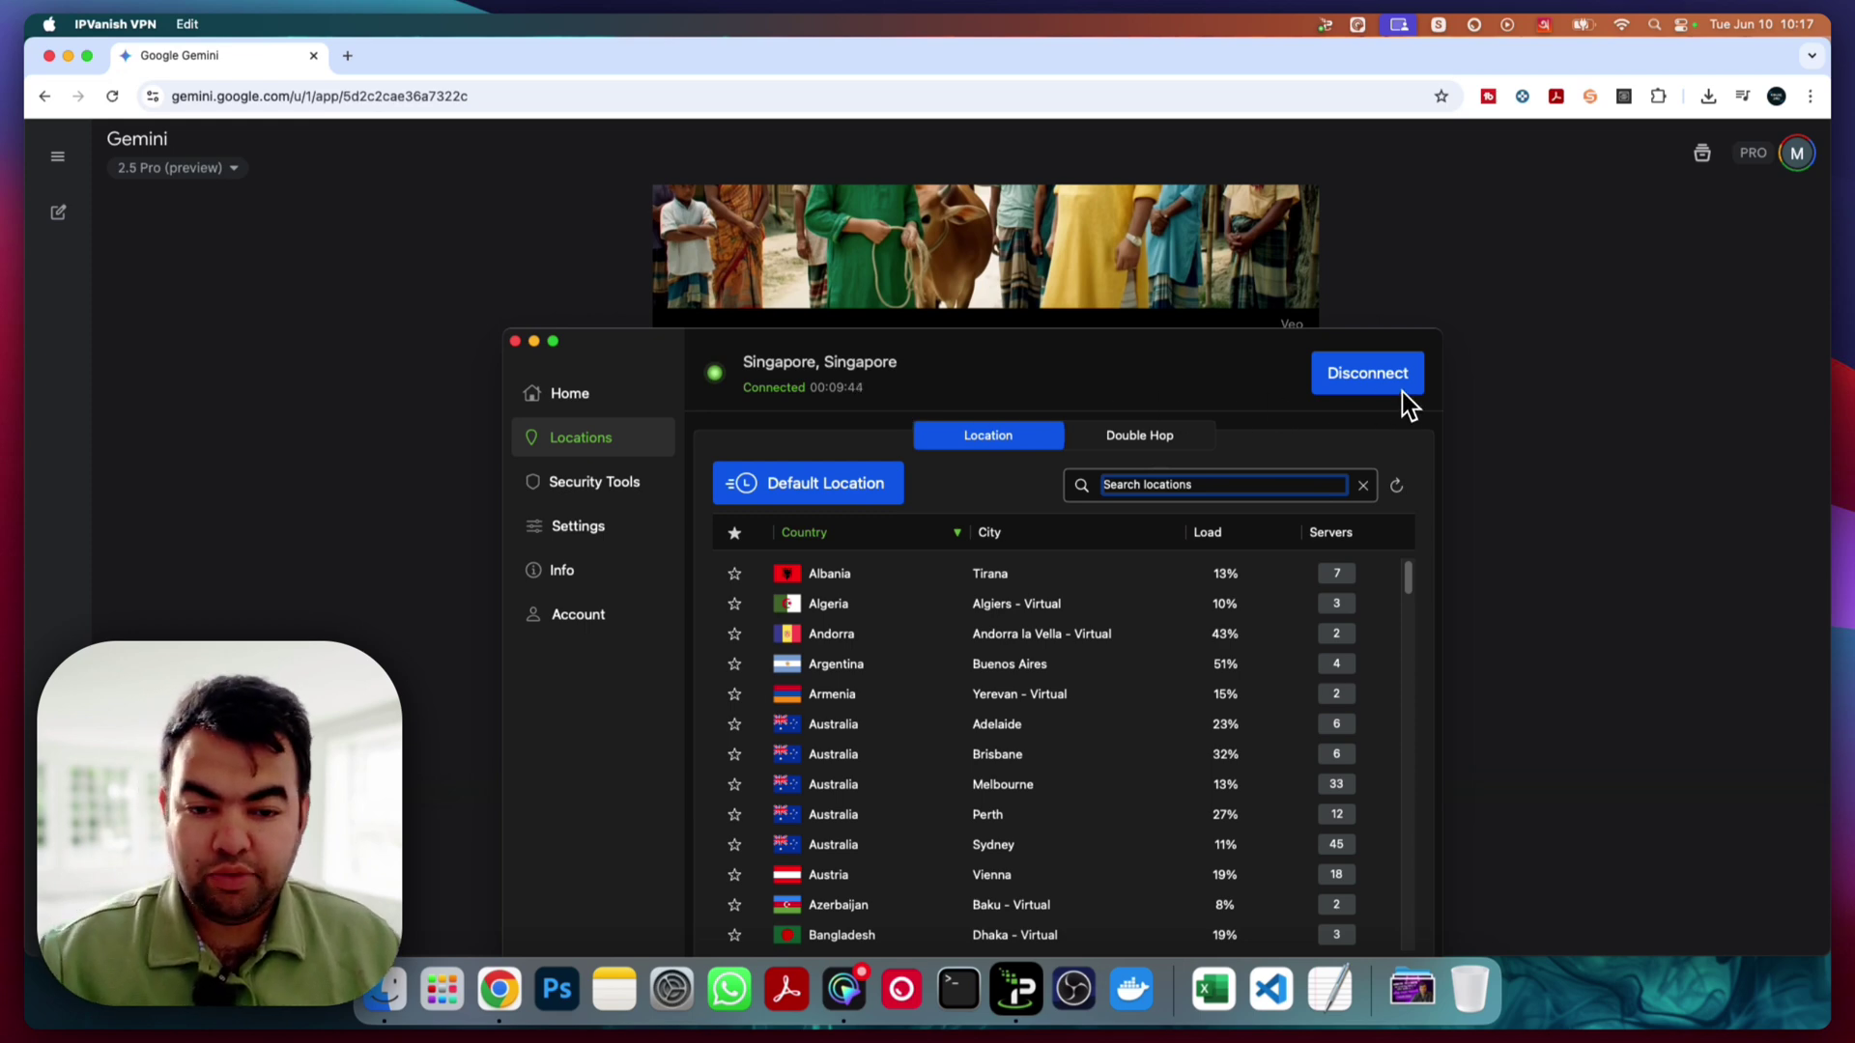
click(1368, 381)
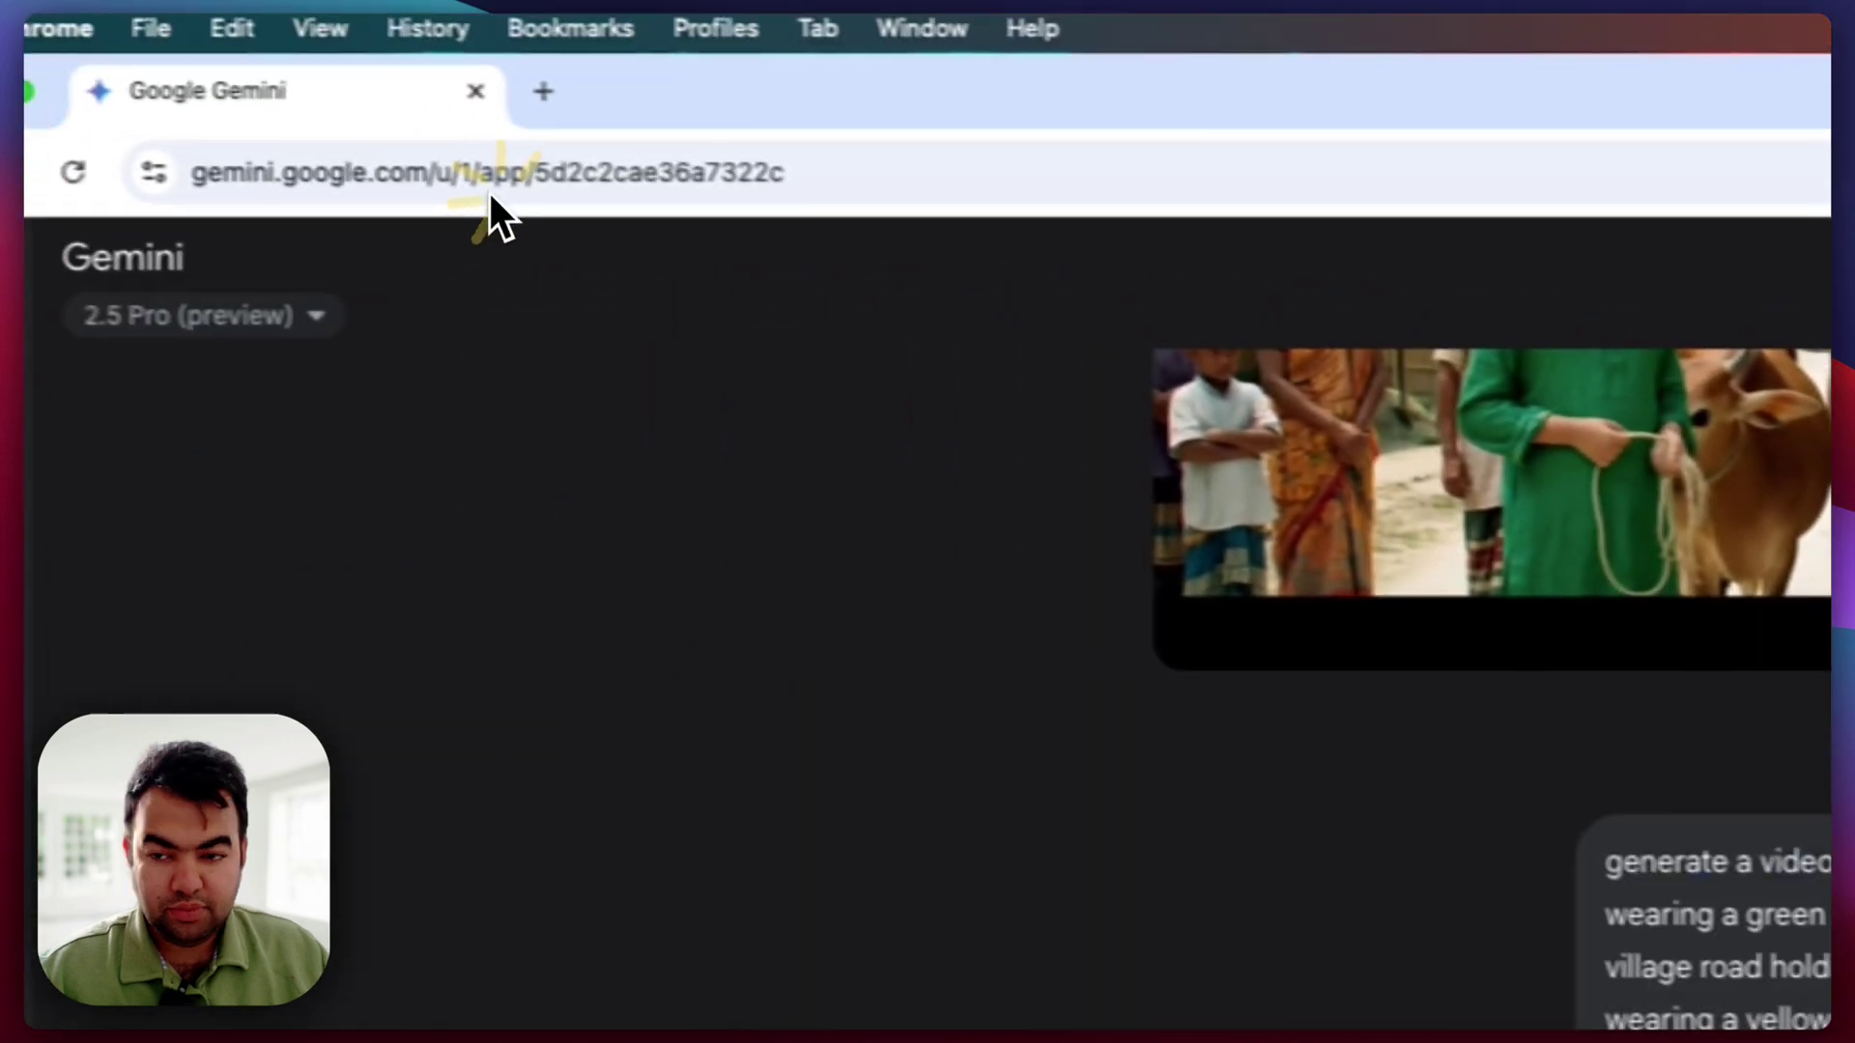
Copy the Gemini chat address and load it in a new tab, closing the old one.
click(524, 181)
right_click(646, 190)
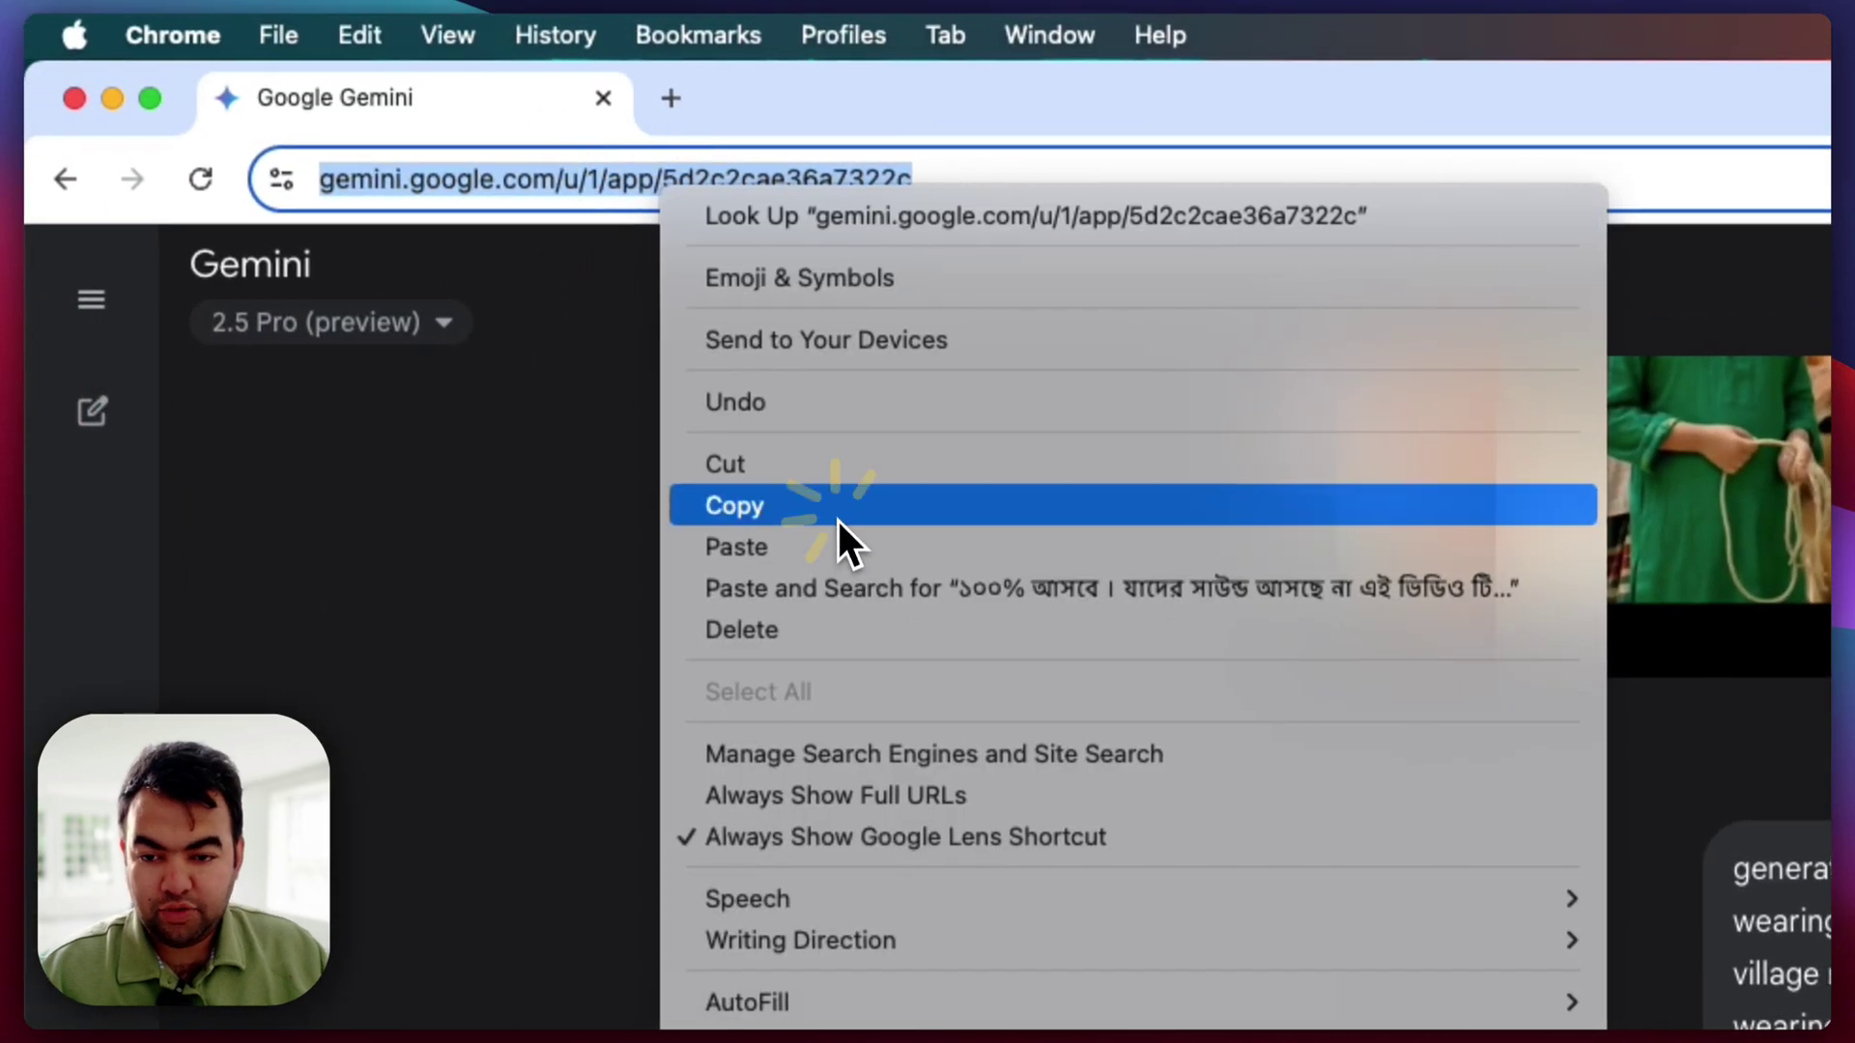
click(836, 505)
click(656, 96)
click(603, 98)
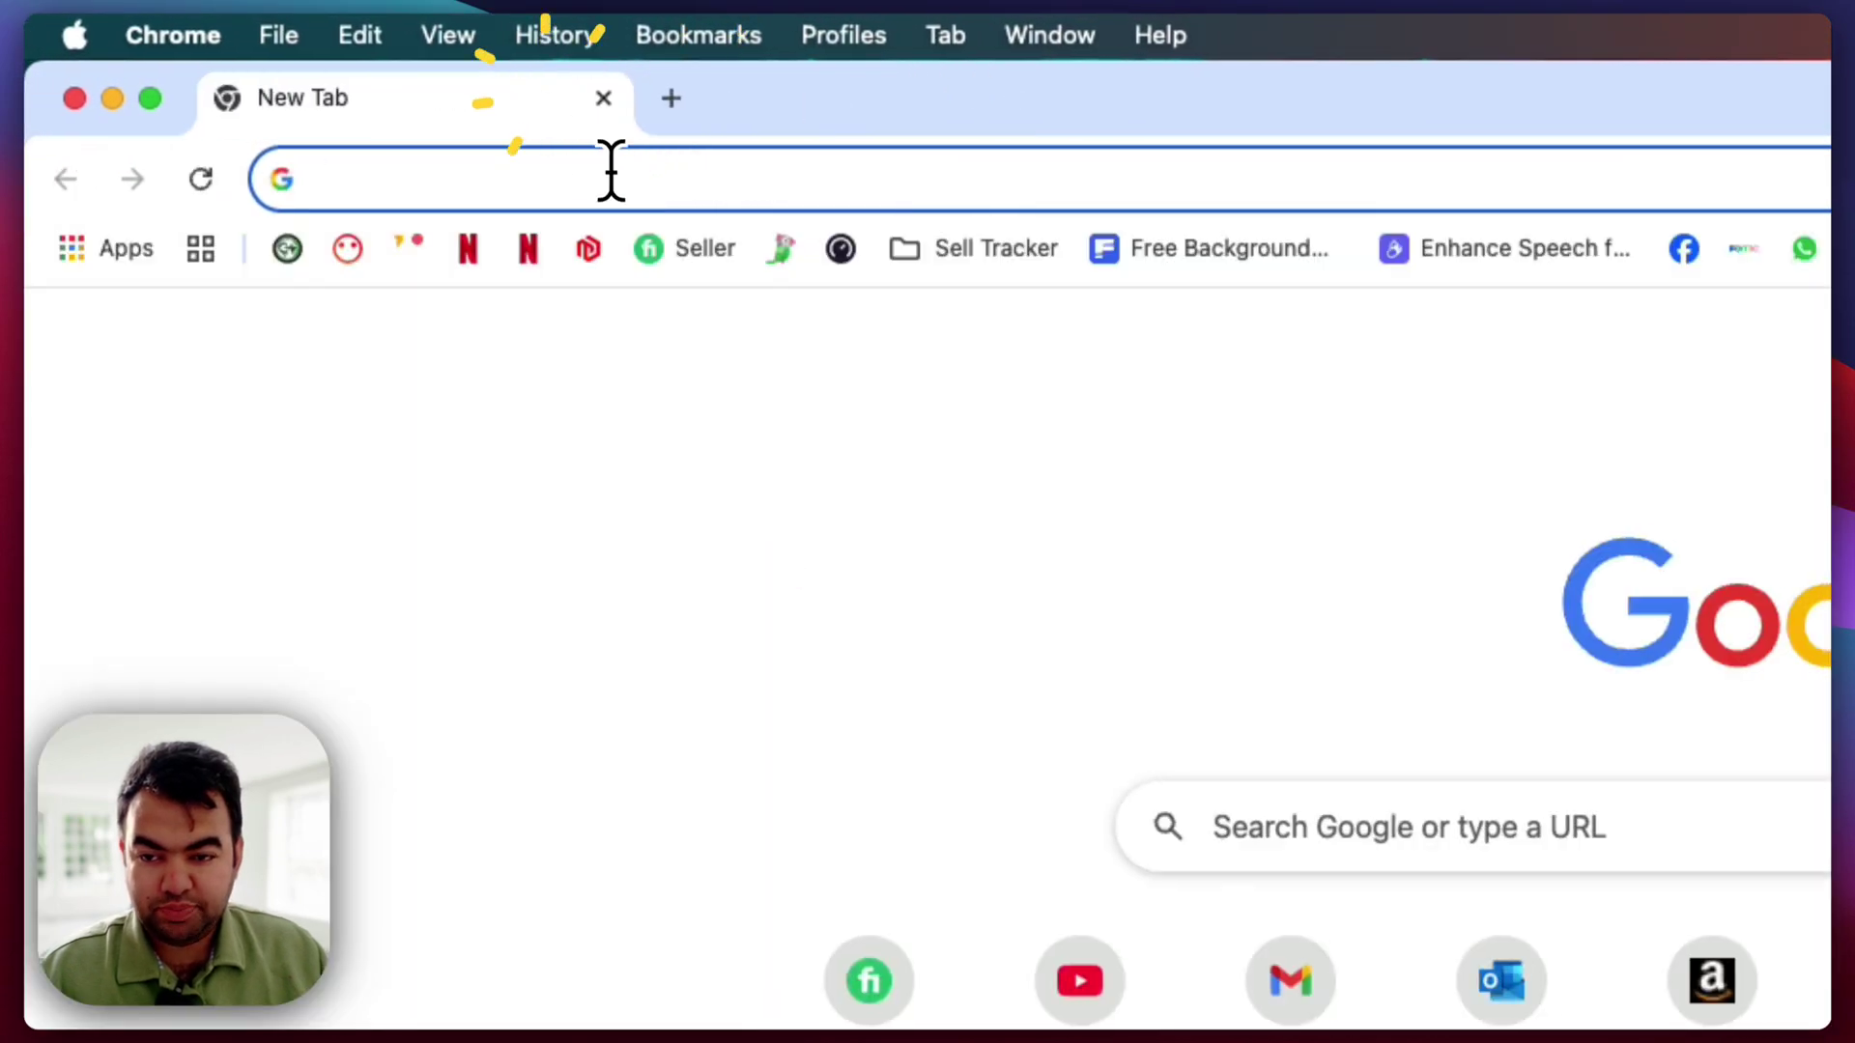
right_click(623, 179)
click(866, 441)
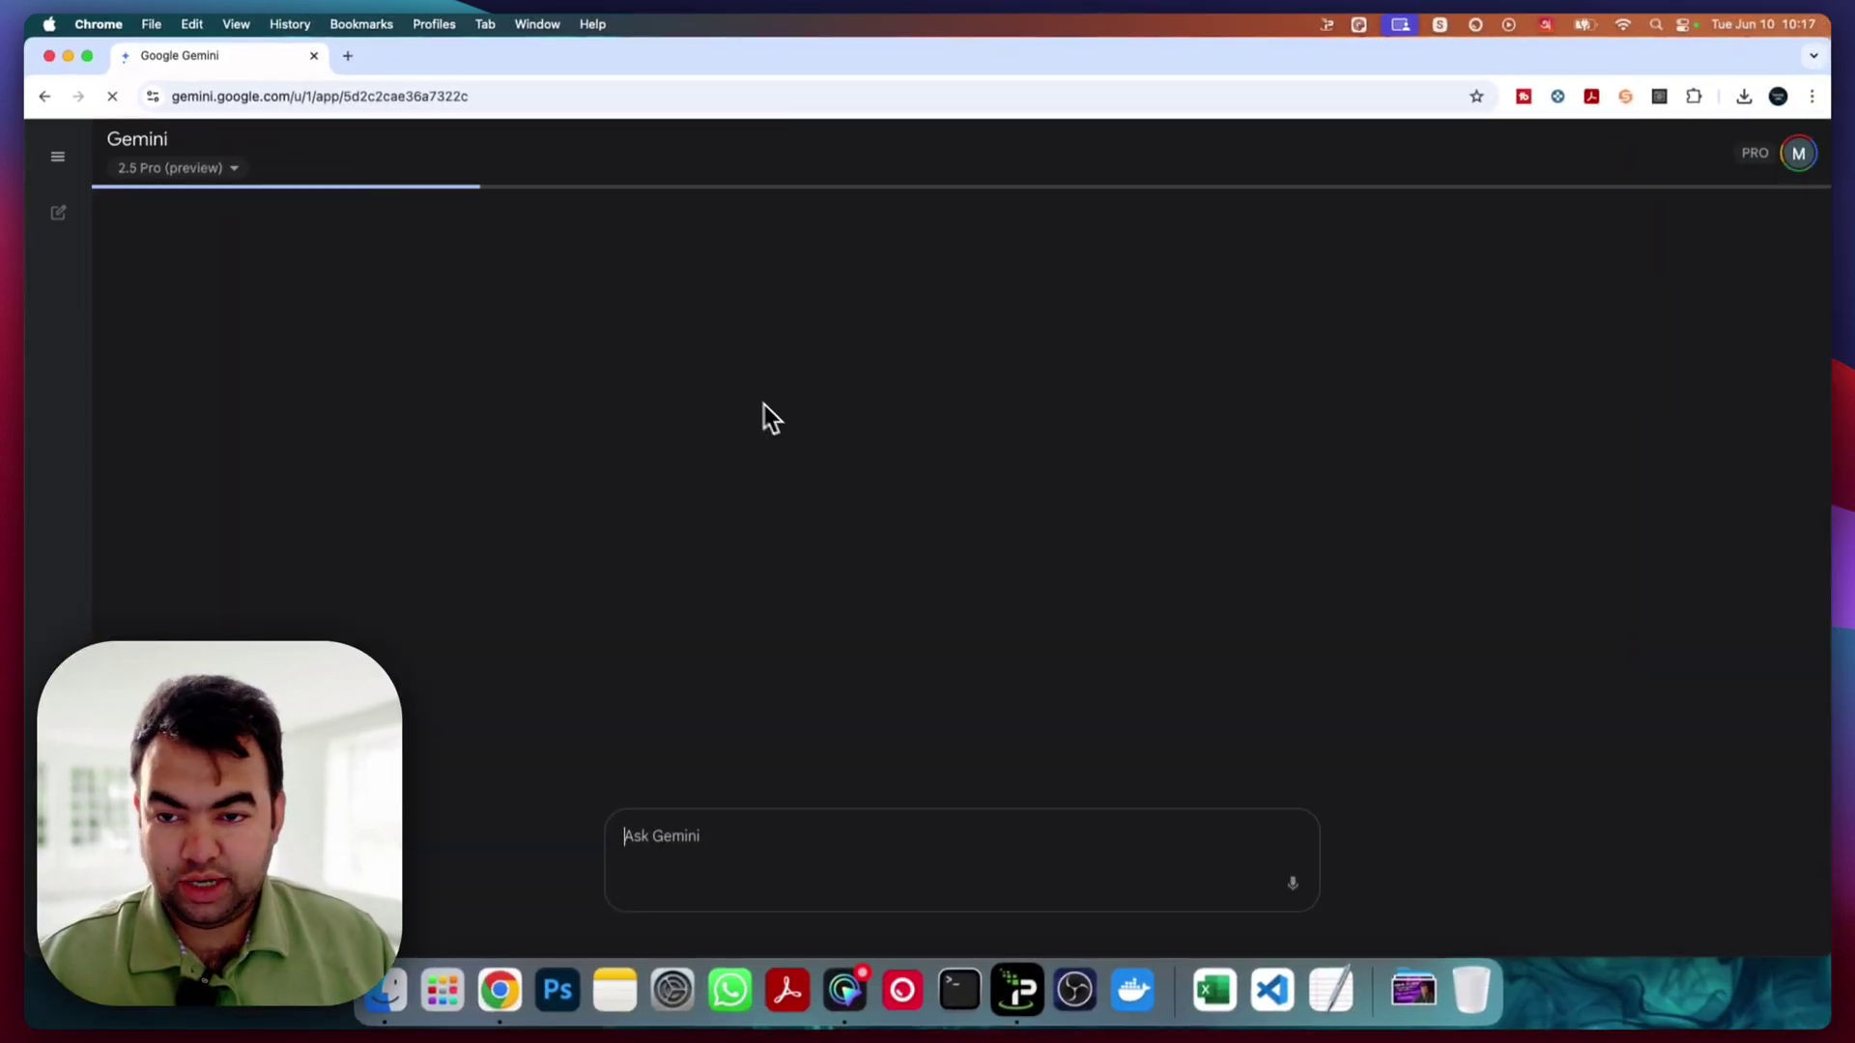
Replay the video in the reloaded chat and check the model list and + menu for Veo 2.
click(1055, 501)
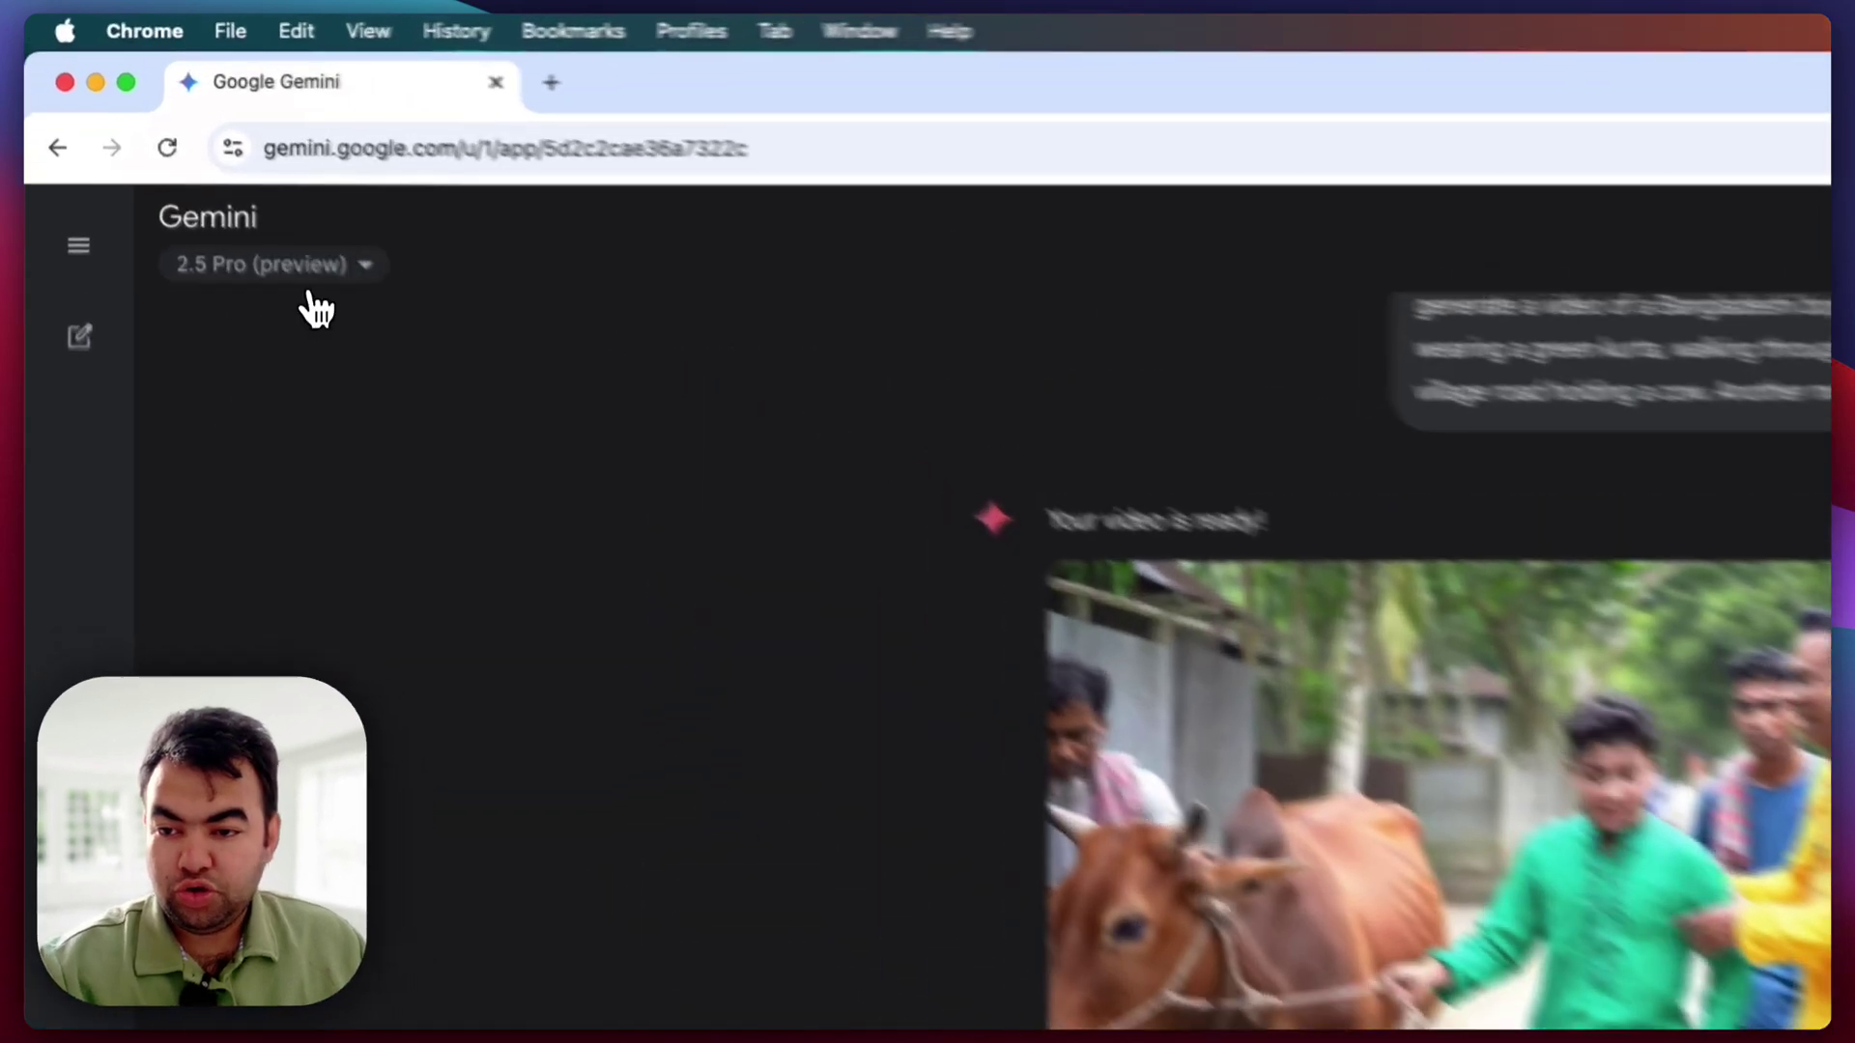
click(201, 164)
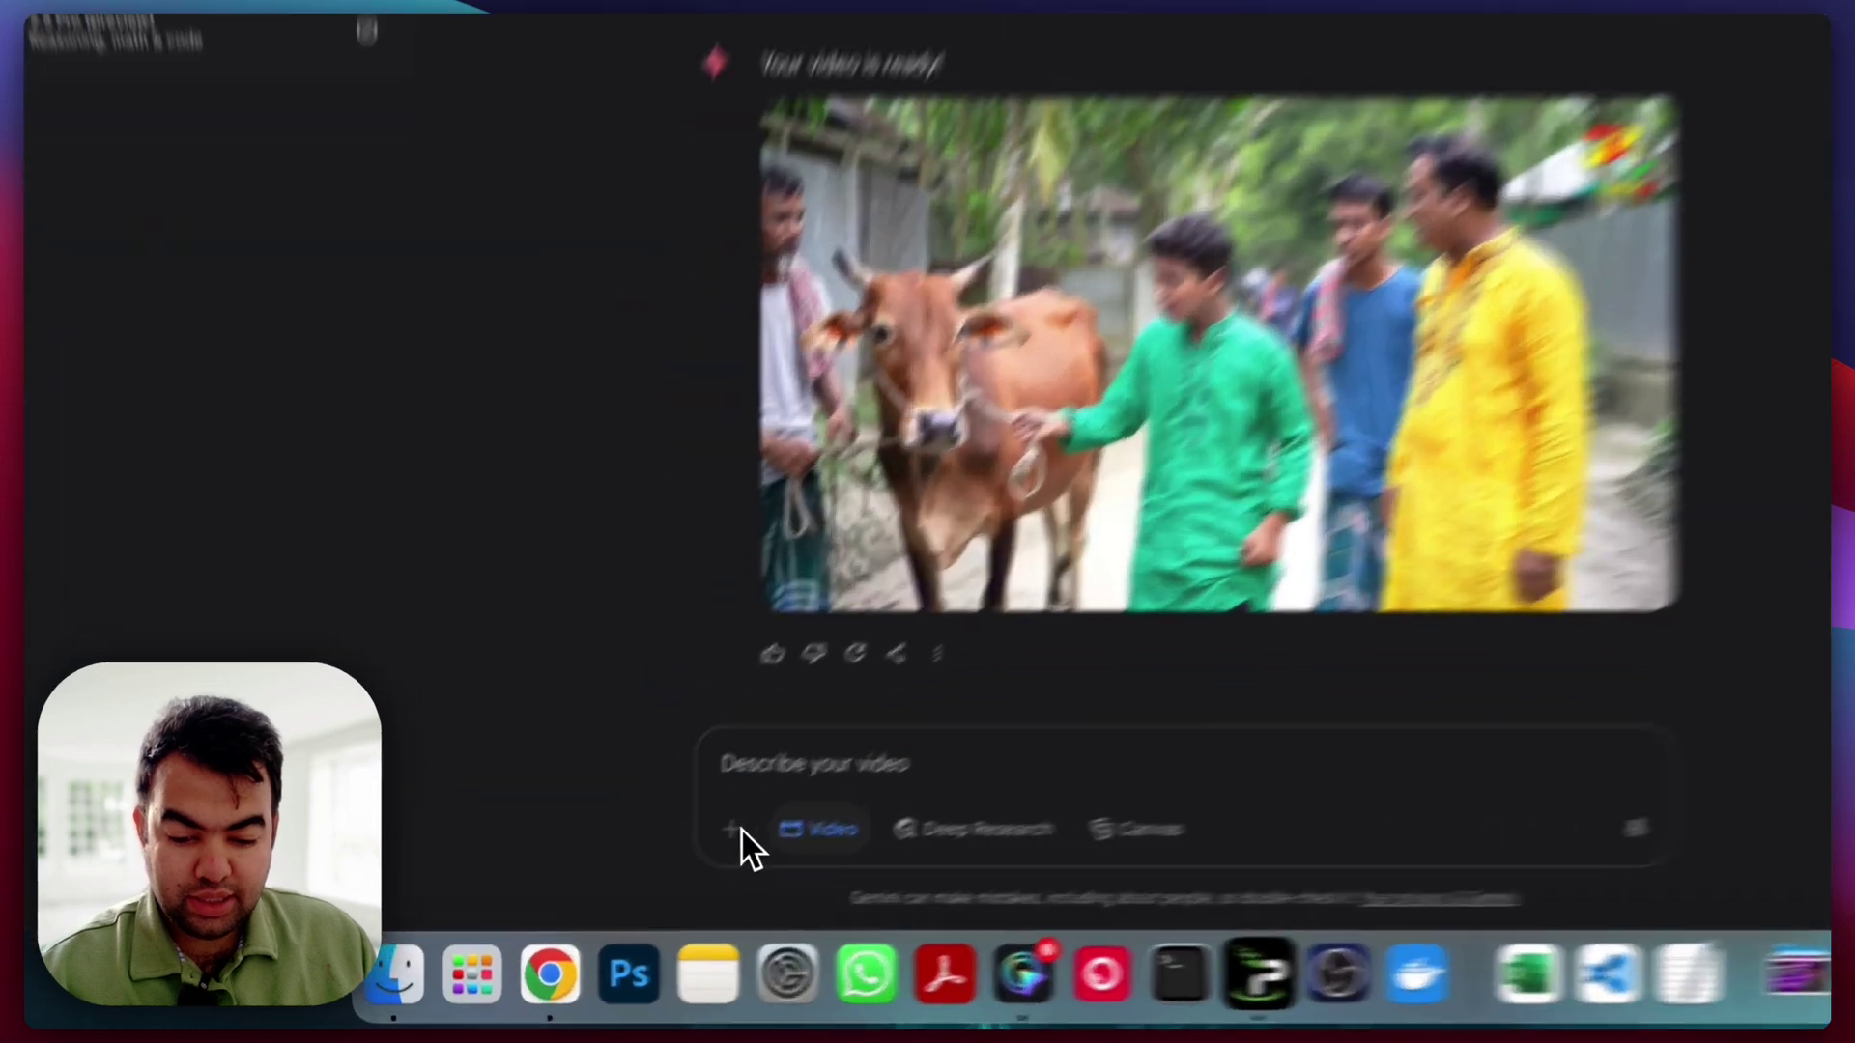
click(618, 885)
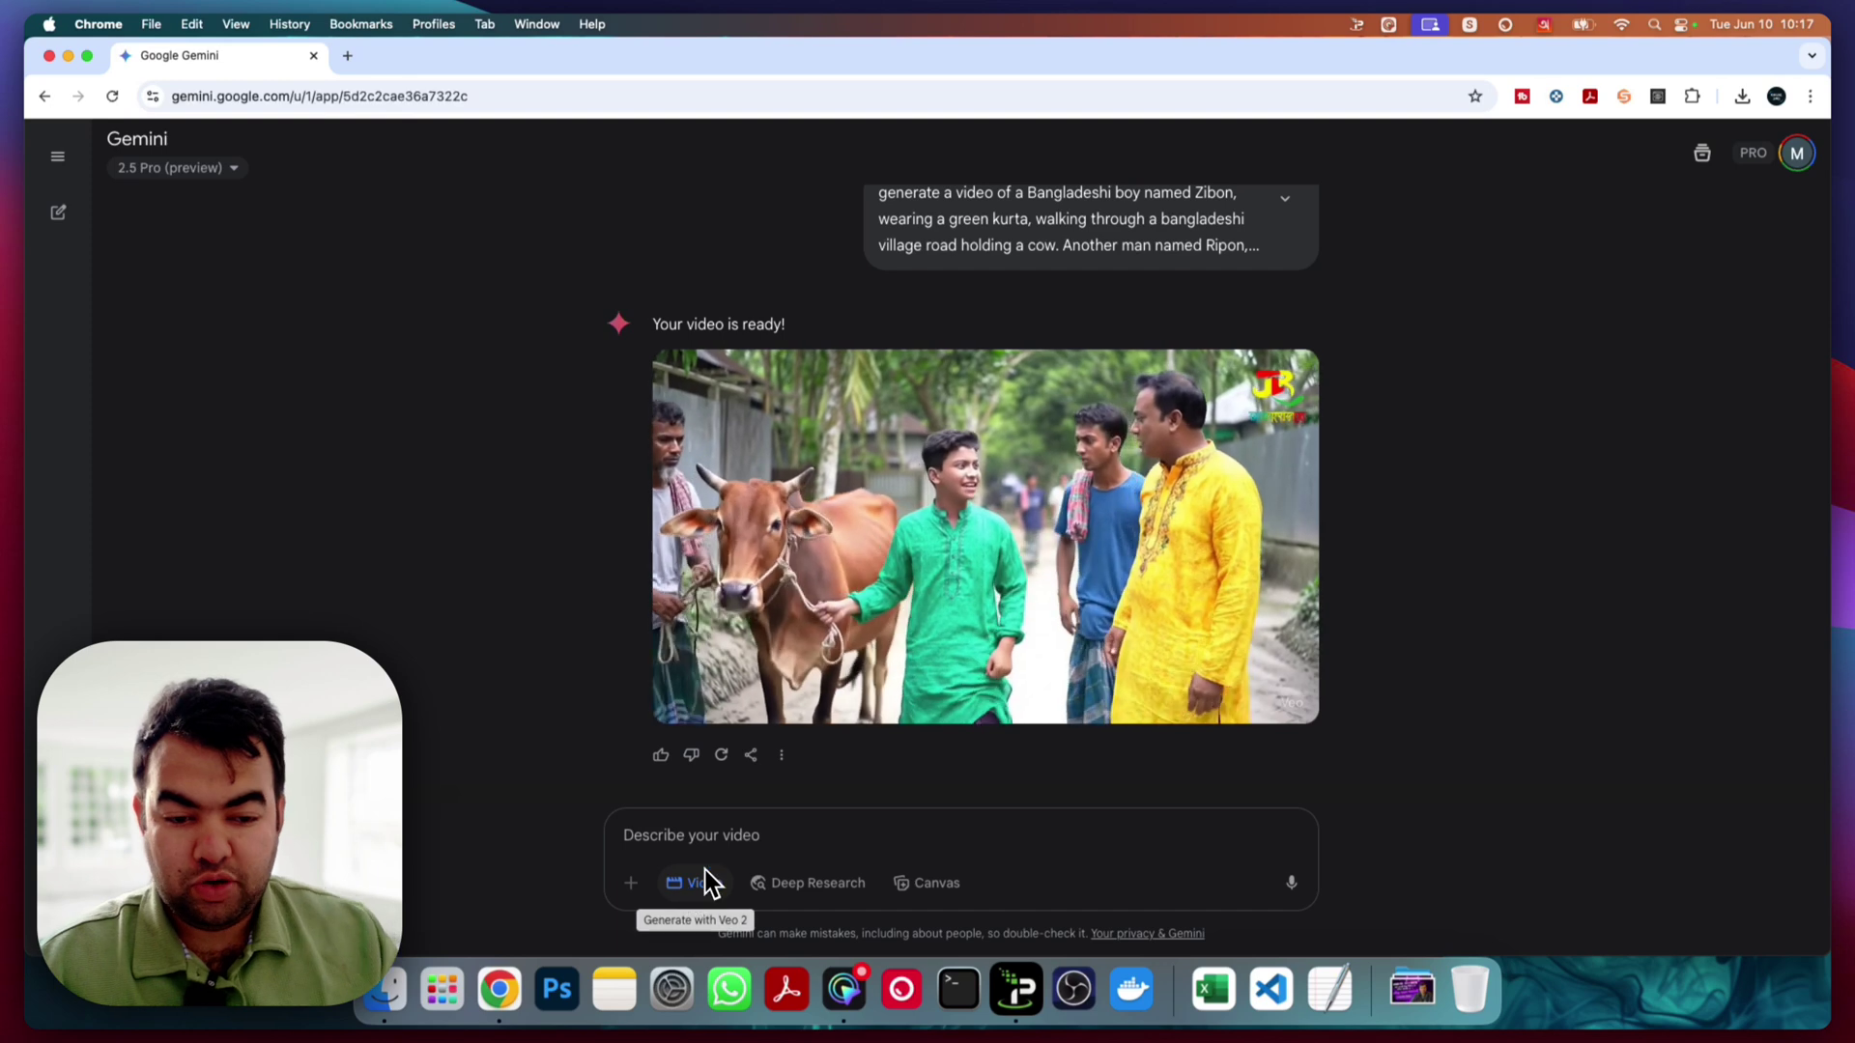
scroll(1022, 620, up, 1)
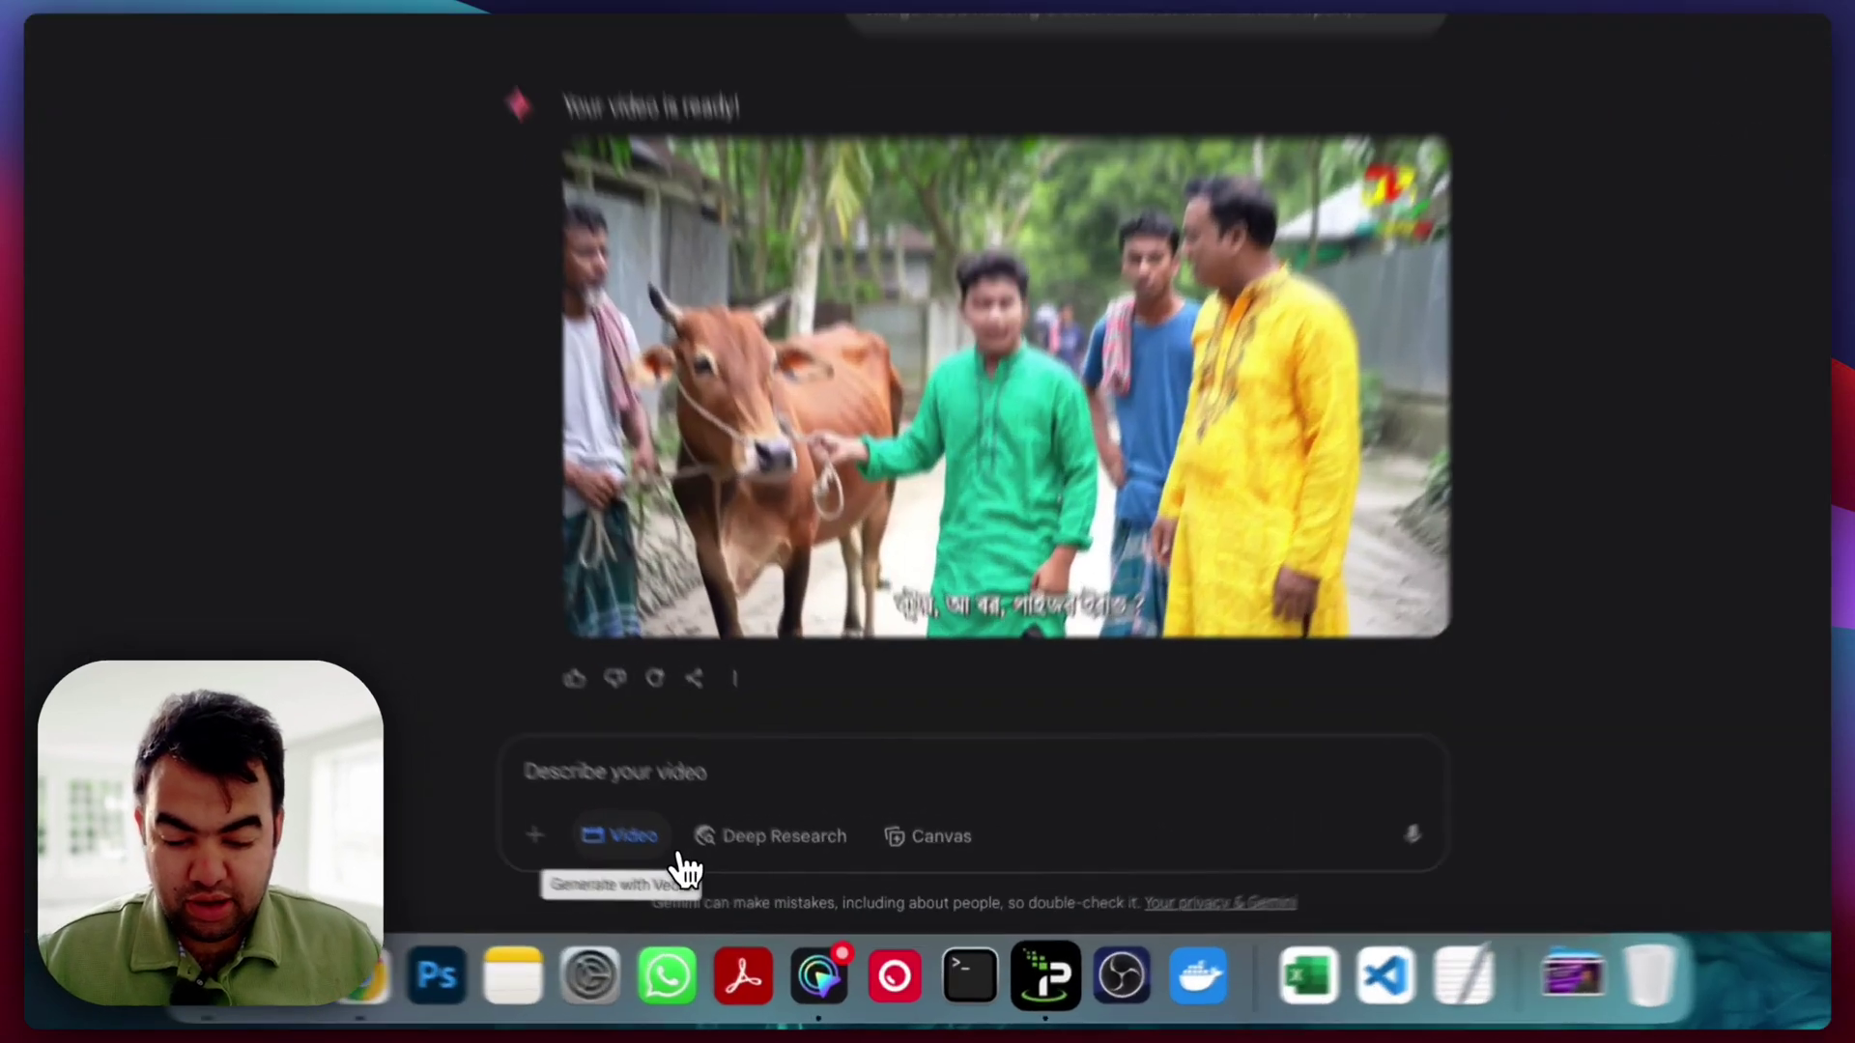
click(697, 883)
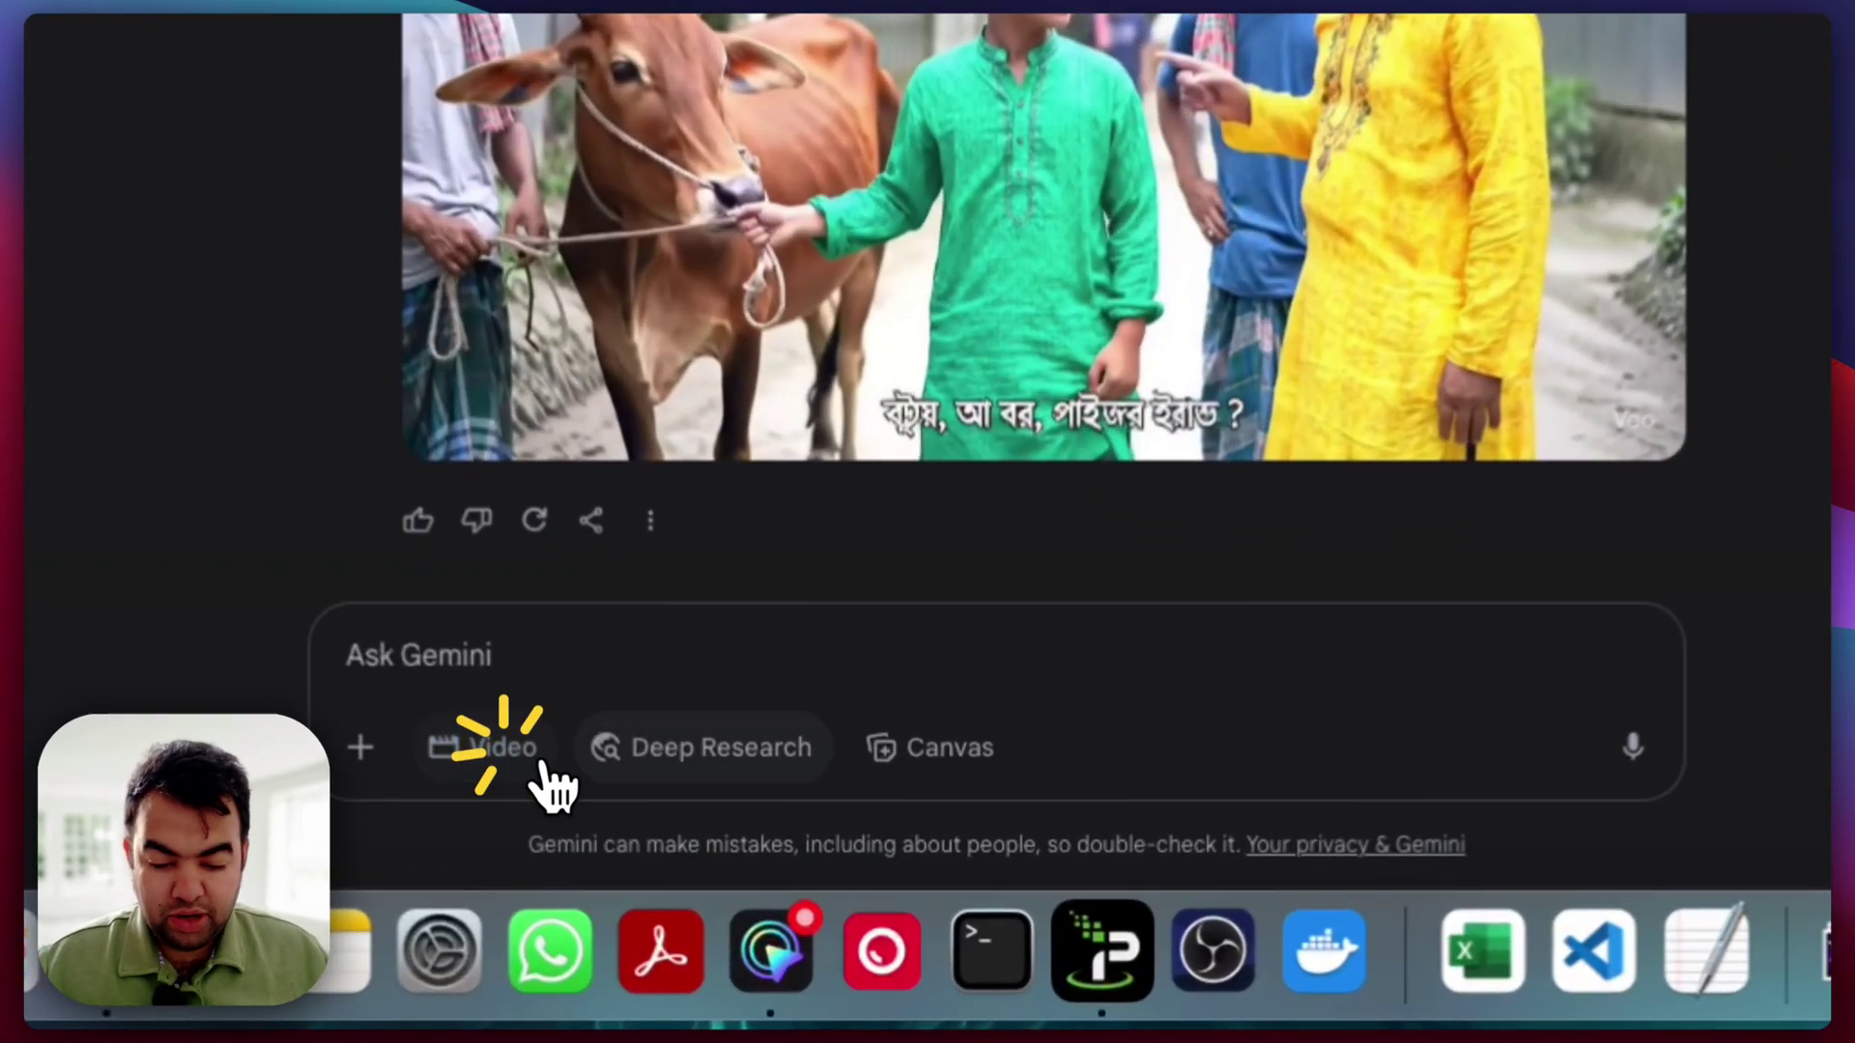
click(697, 883)
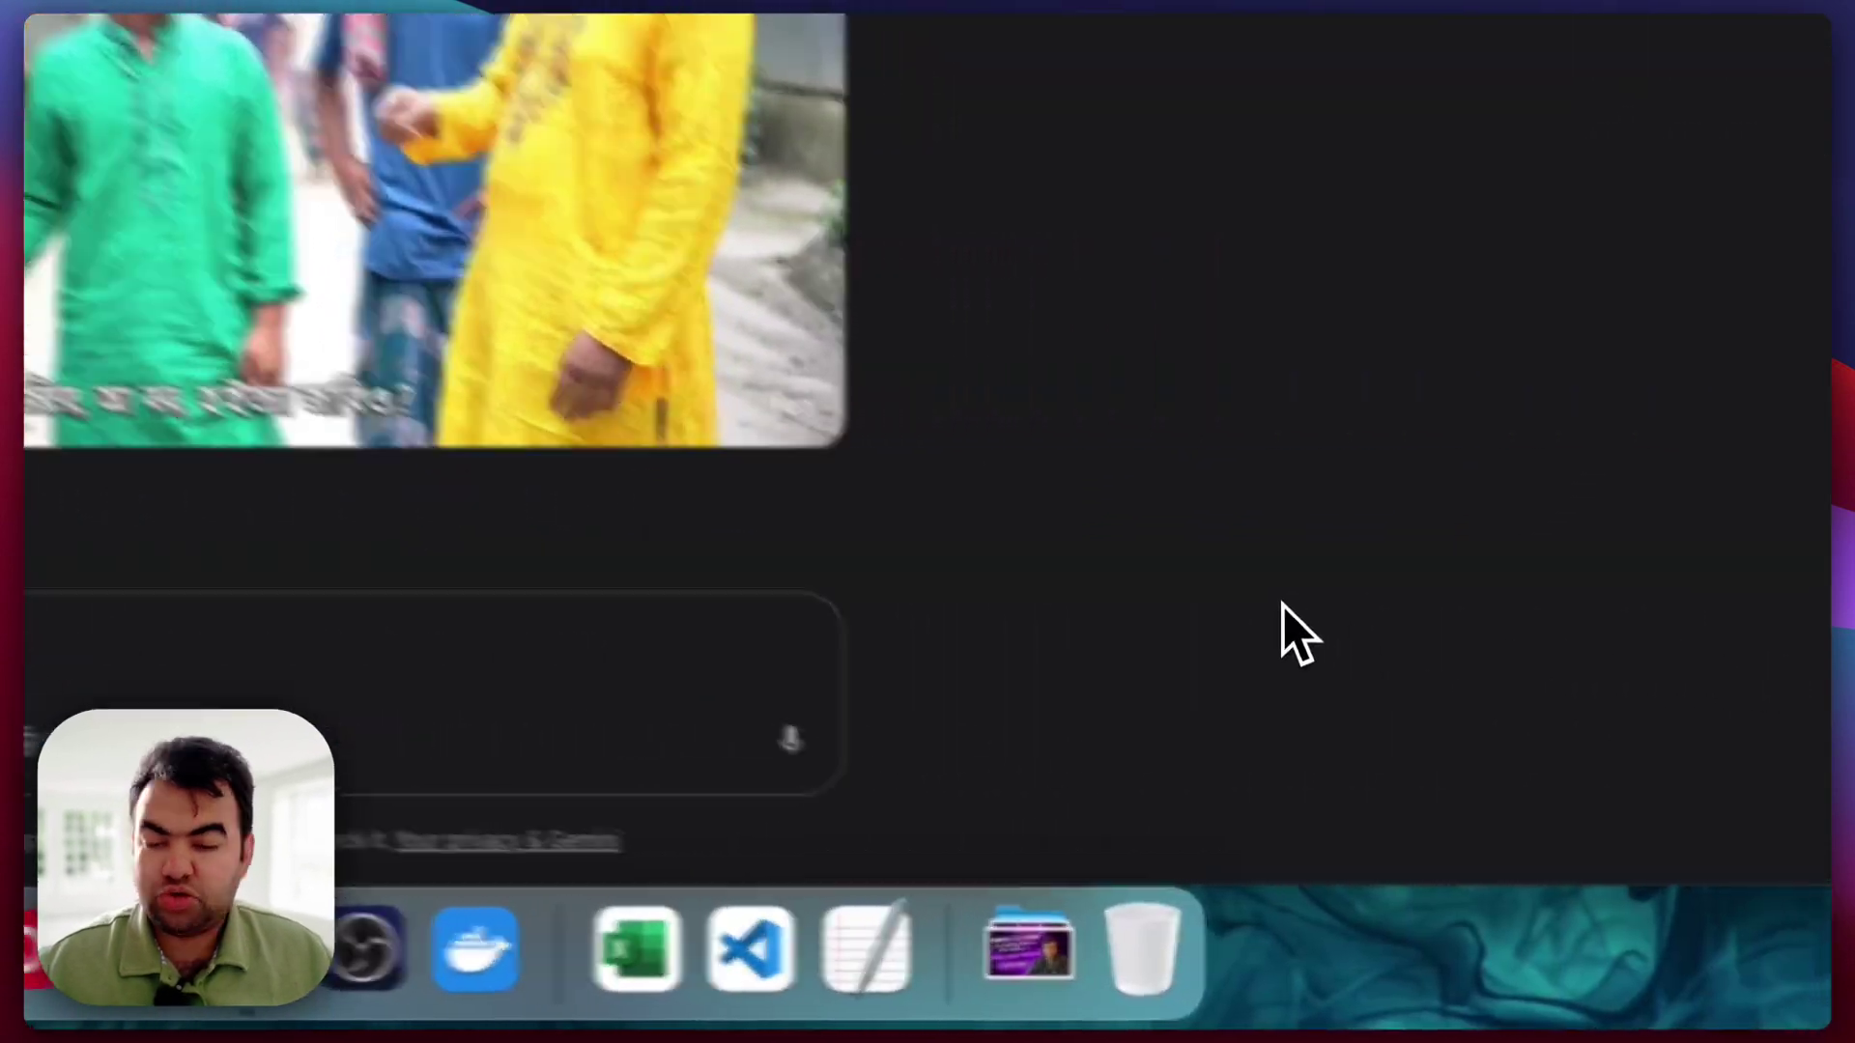